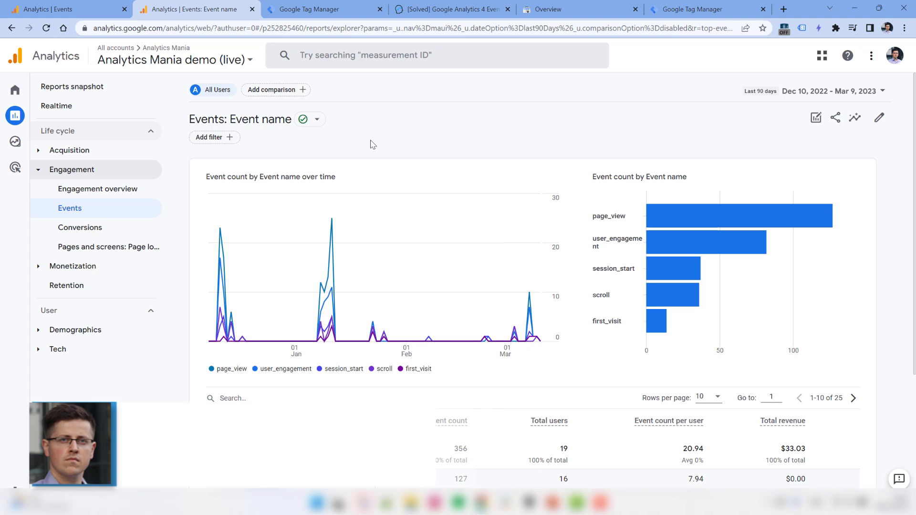
Scroll the Events table to video_play and open that event's detailed report.
scroll(385, 285, down, 3)
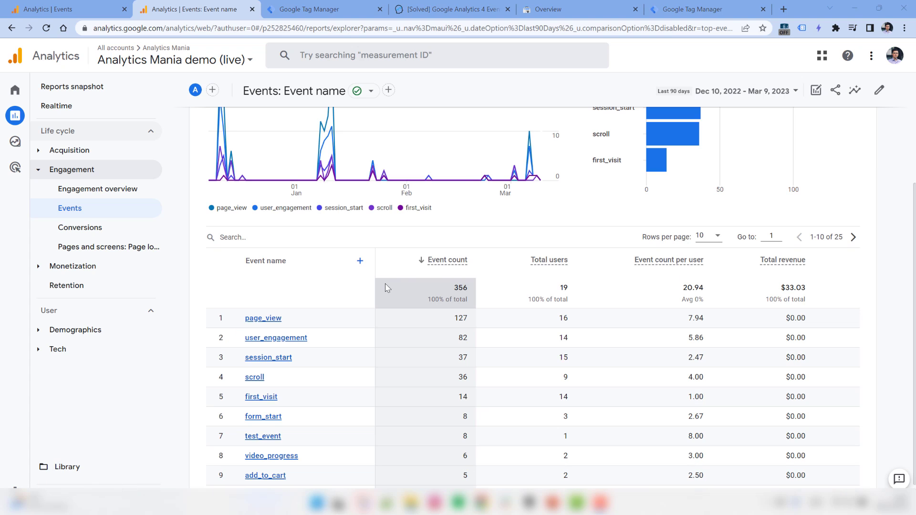
scroll(350, 319, down, 1)
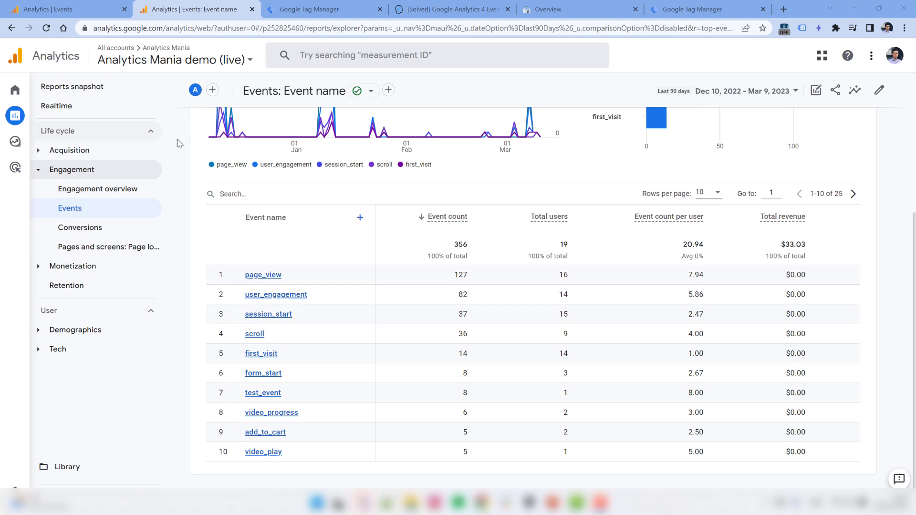
click(264, 452)
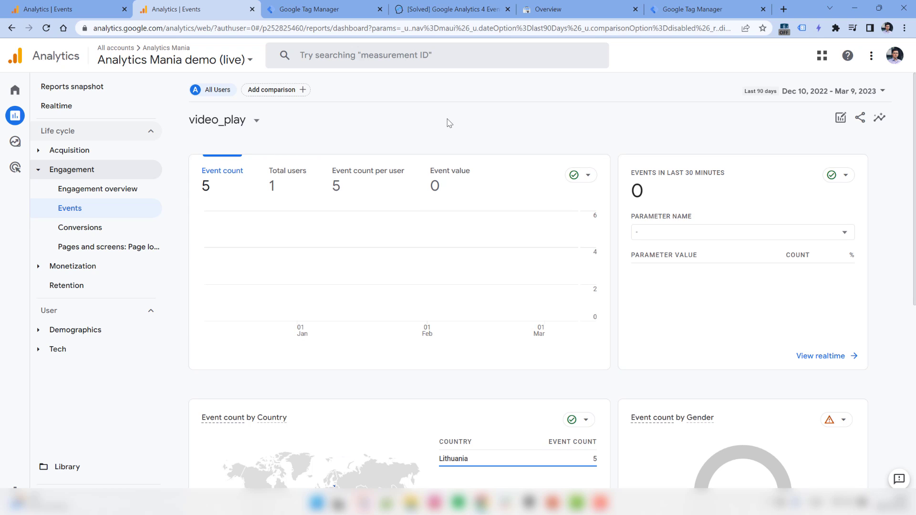
scroll(497, 262, down, 8)
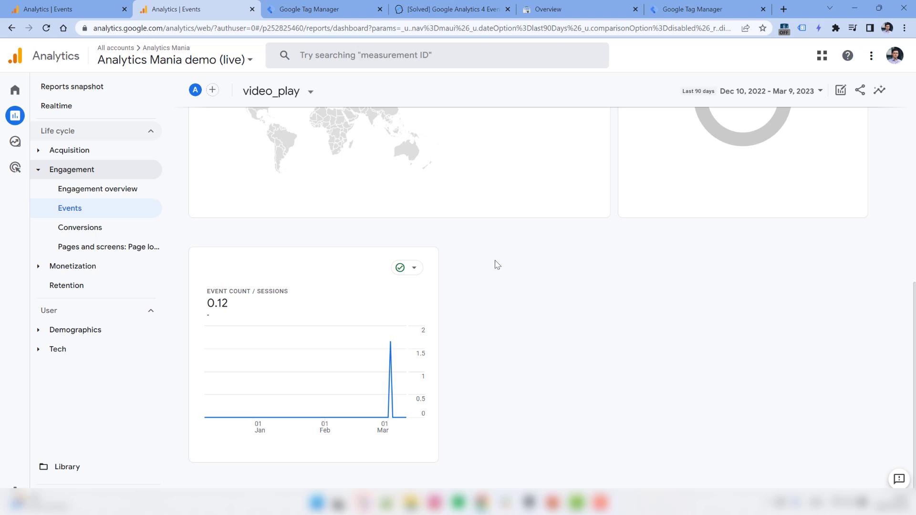
scroll(496, 264, up, 8)
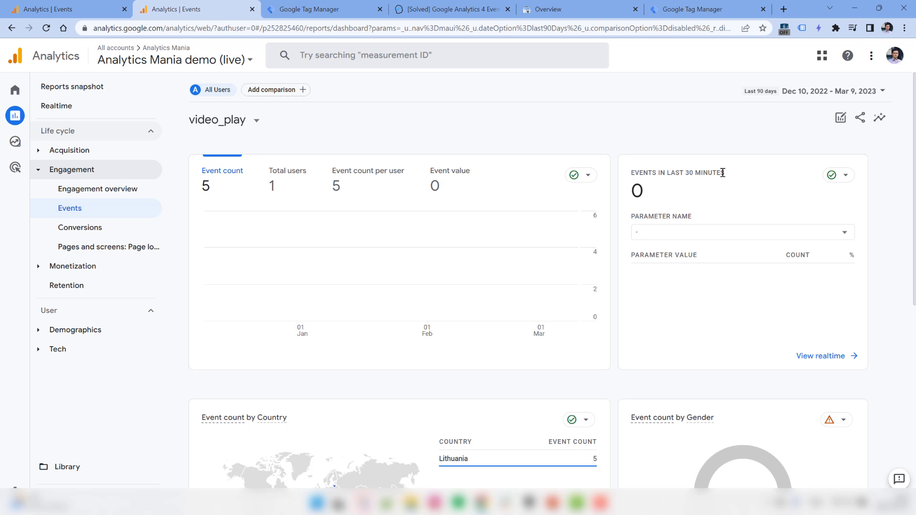
scroll(723, 172, down, 8)
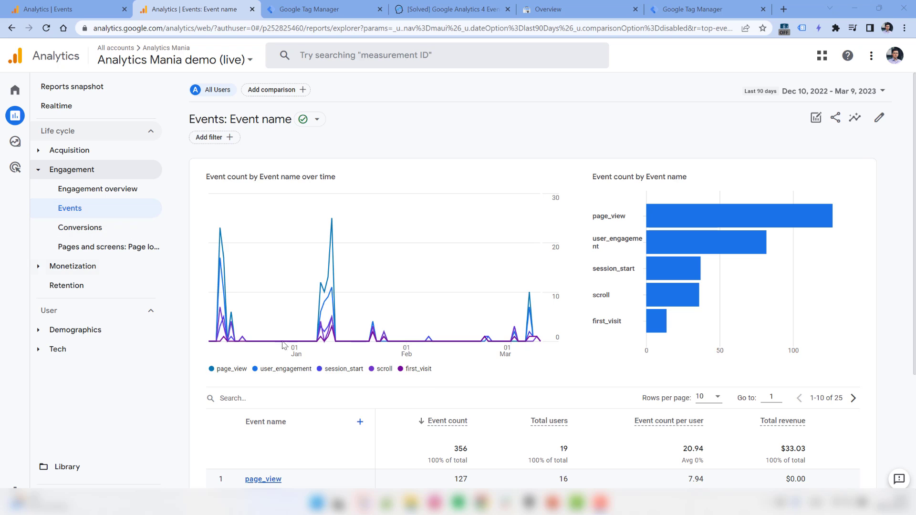
Enter Events report customization and start a filter, searching dimensions for 'event' but leaving it unset.
scroll(334, 334, down, 4)
scroll(458, 325, up, 5)
click(879, 117)
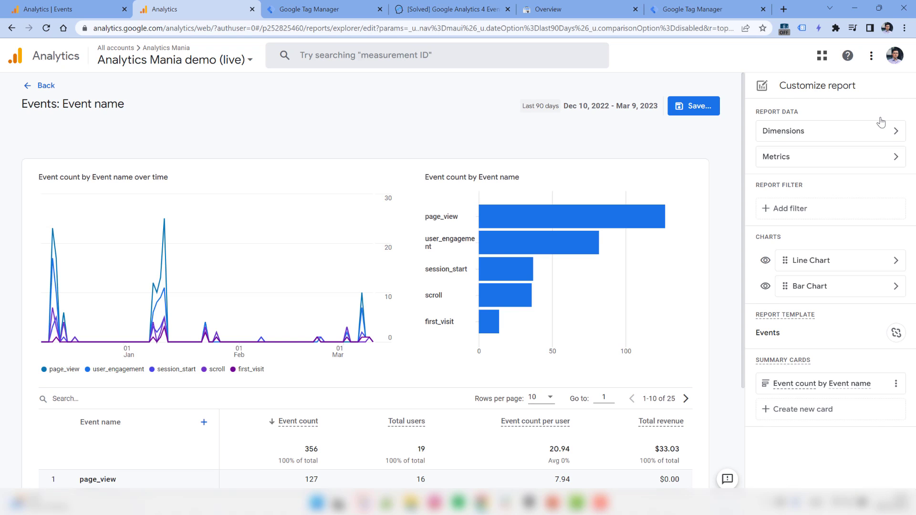
click(836, 214)
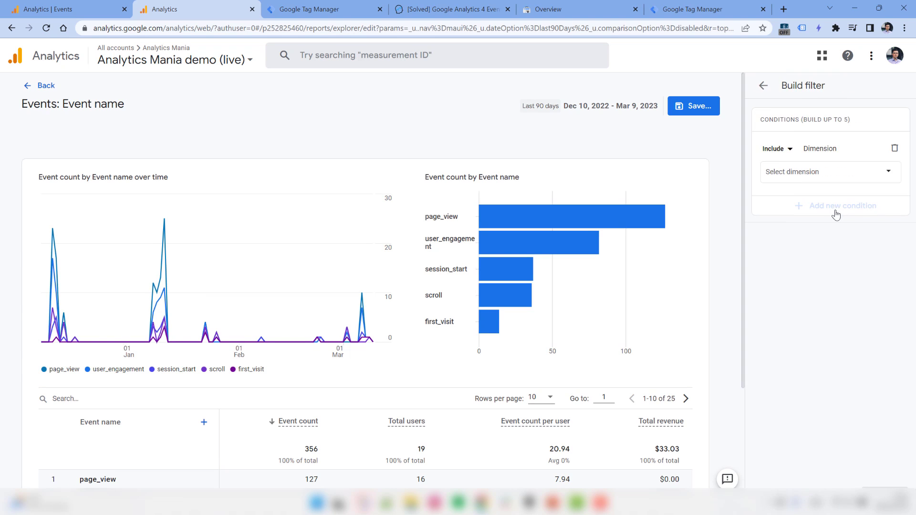
click(833, 179)
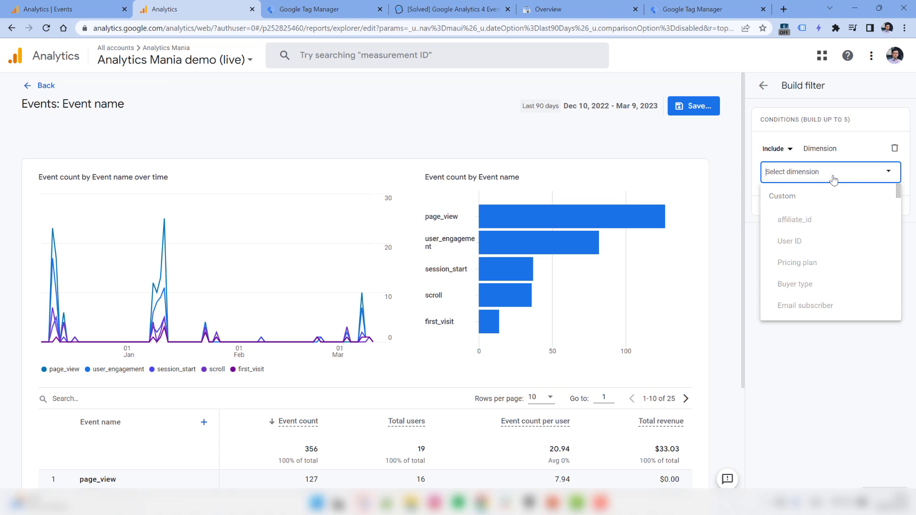
text(event)
click(817, 255)
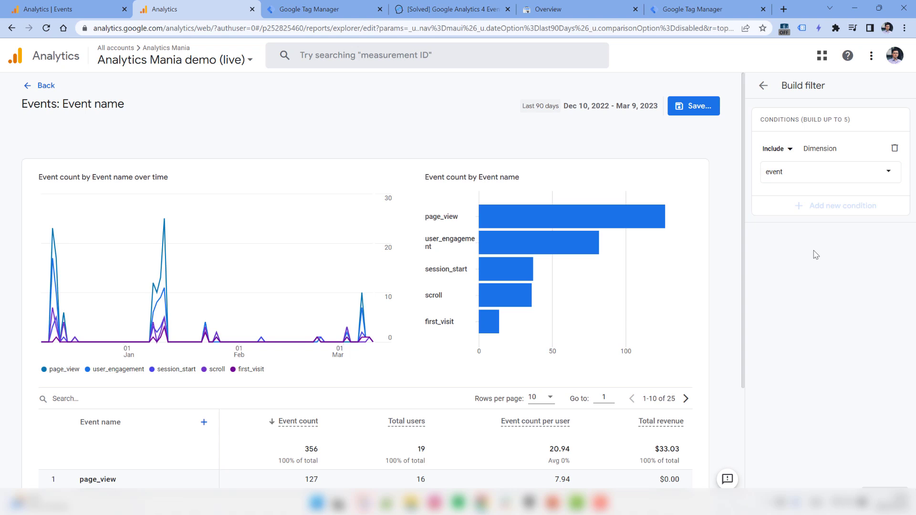
scroll(420, 154, down, 4)
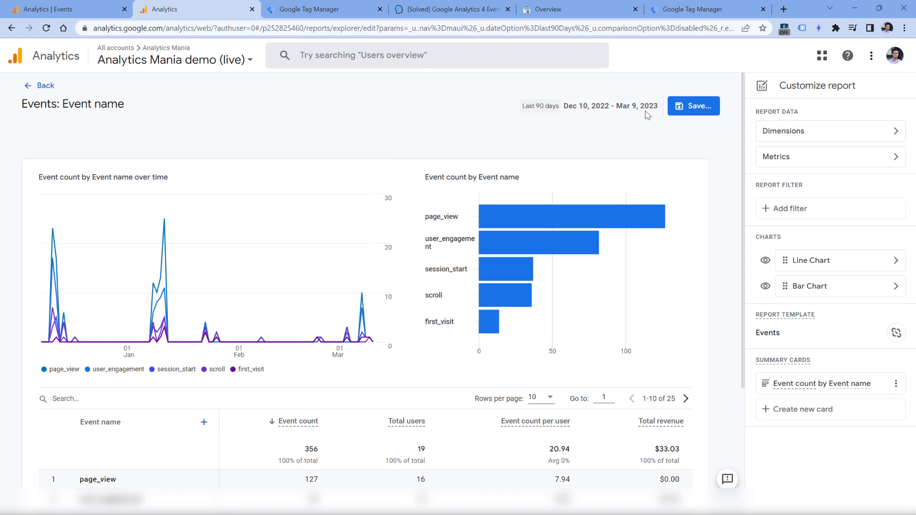
Replace the Event name dimension with Search term and apply the change.
click(830, 131)
click(807, 165)
text(se)
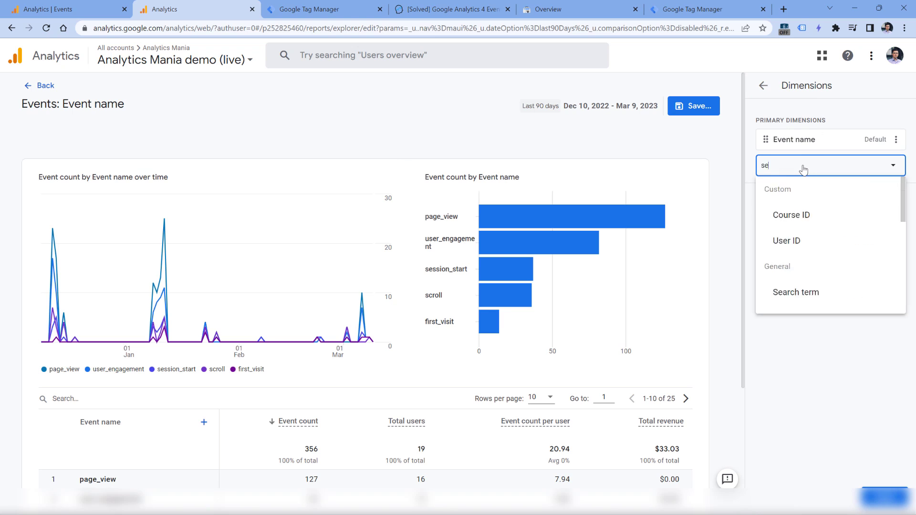
text(ar)
click(787, 213)
click(896, 139)
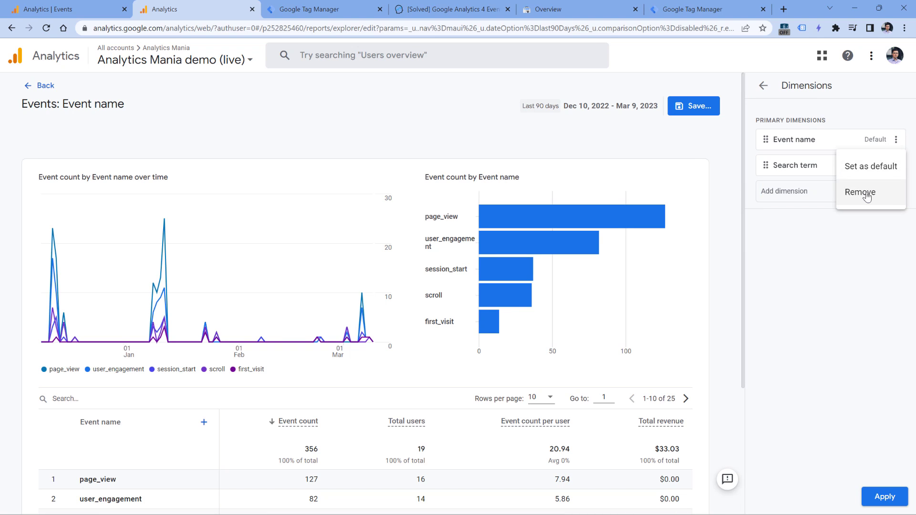
click(867, 196)
click(883, 497)
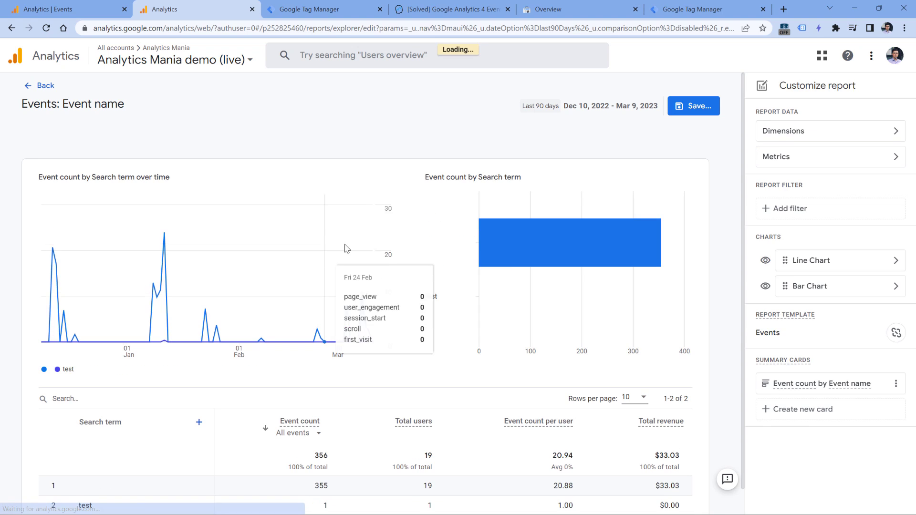
scroll(313, 239, down, 1)
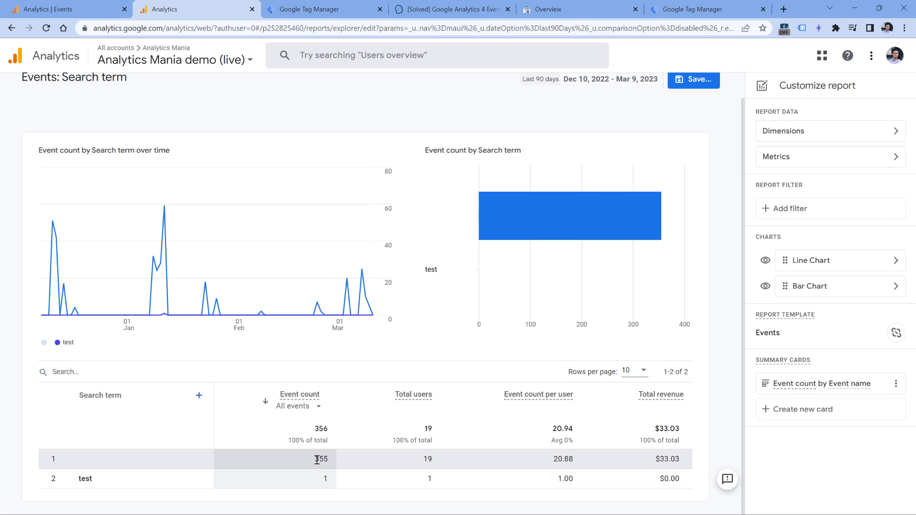
Abandon a new filter without choosing a dimension and exit the editor to the standard report.
click(797, 209)
click(813, 176)
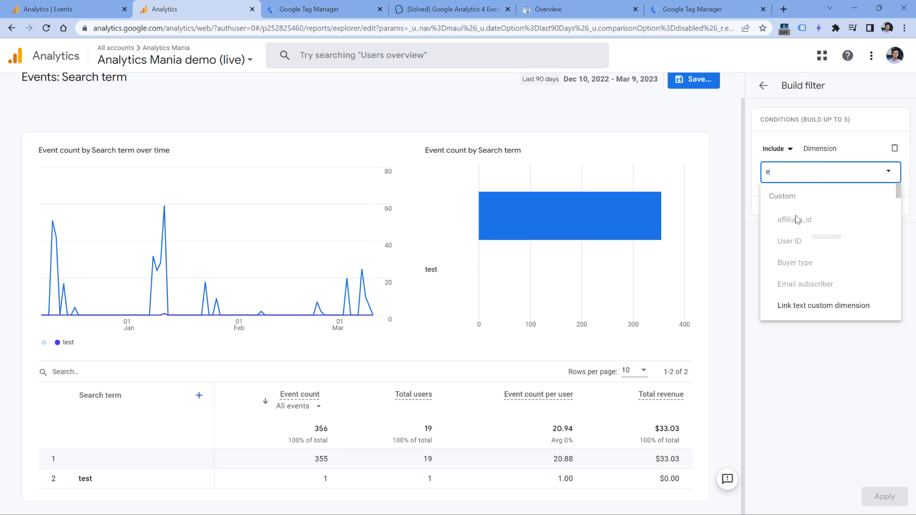
click(814, 180)
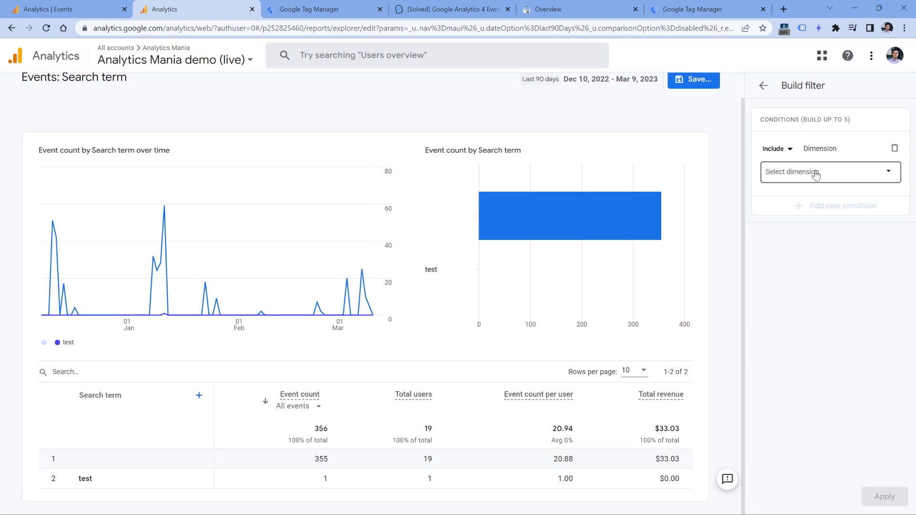
click(764, 86)
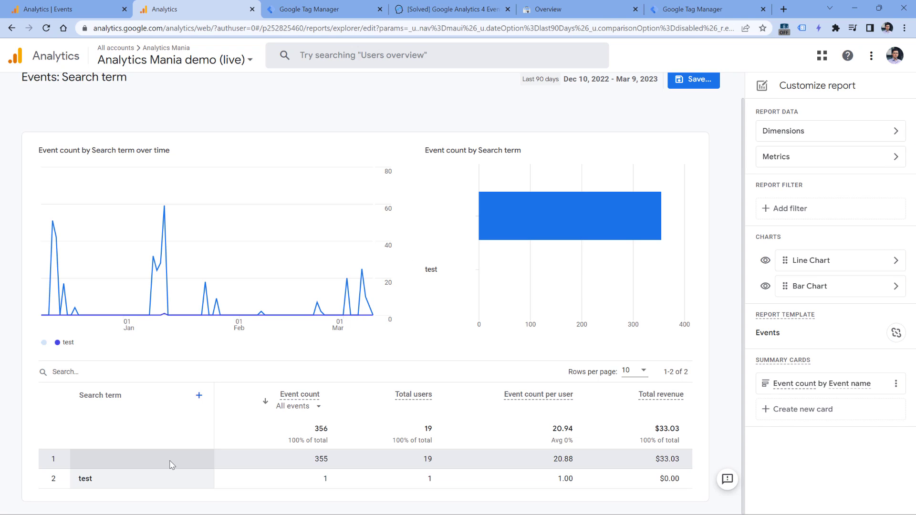
key(alt+Left)
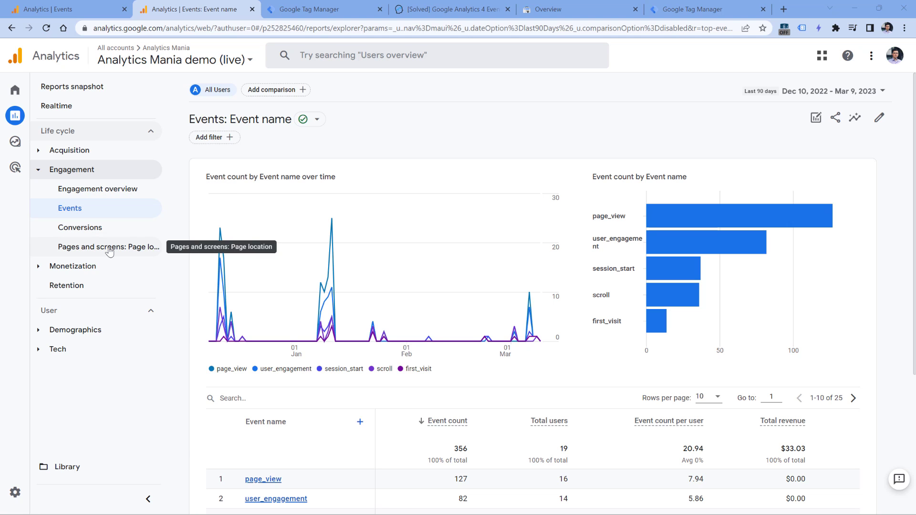
Expand Monetization in the navigation, then go to the Explore workspace.
click(79, 266)
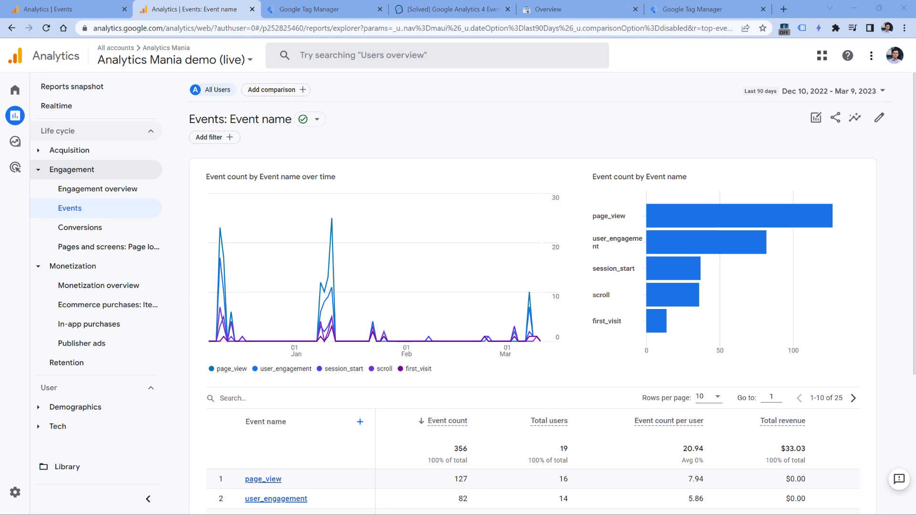
click(15, 141)
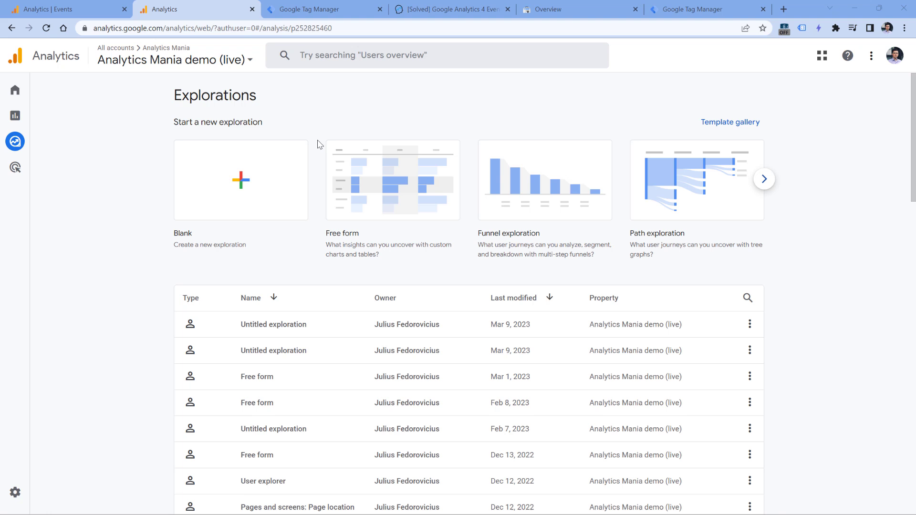
scroll(288, 243, down, 3)
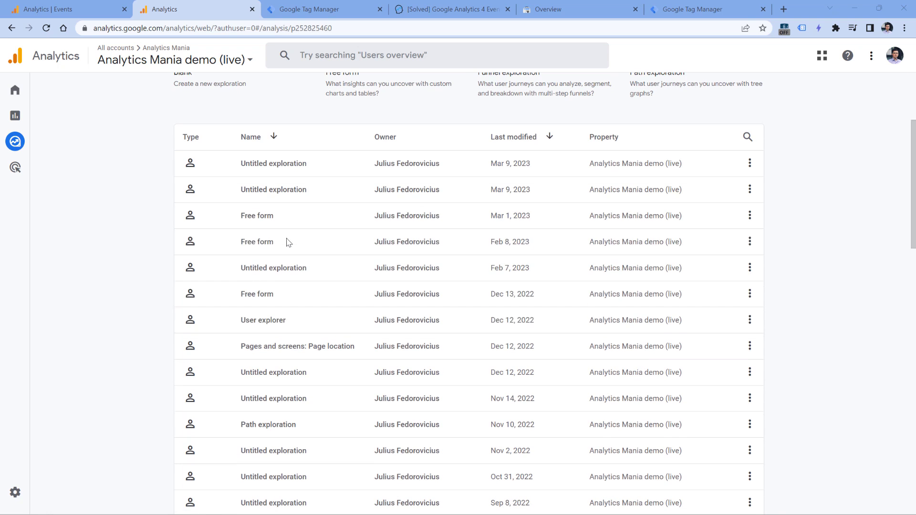
scroll(269, 267, up, 3)
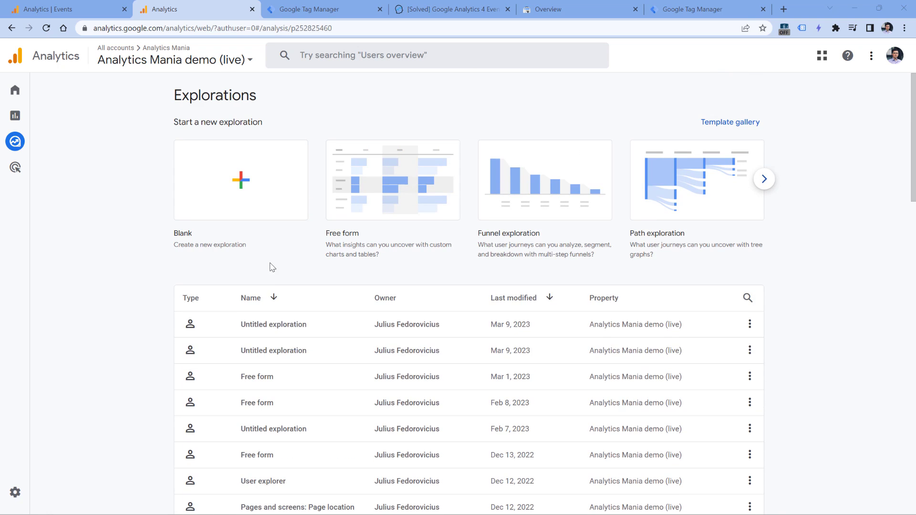
Open the Untitled exploration and review its read-only sharing notice before closing it.
click(179, 250)
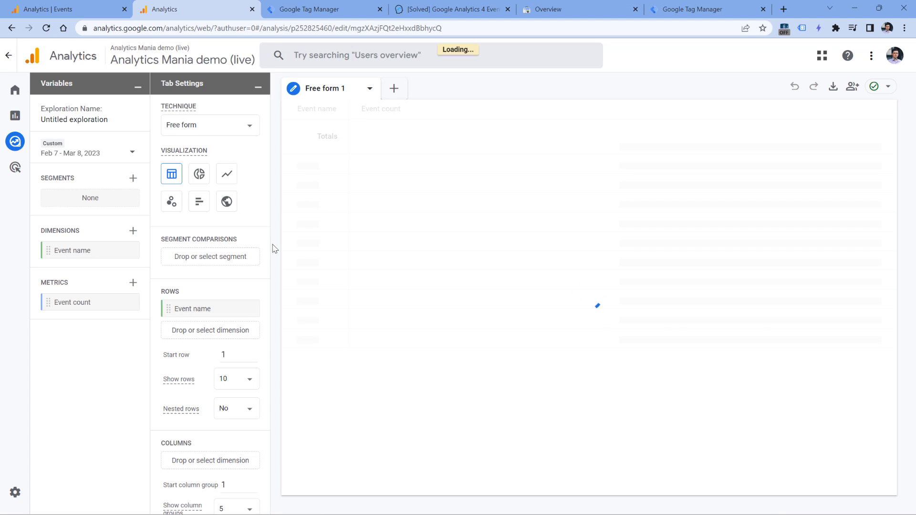
click(852, 91)
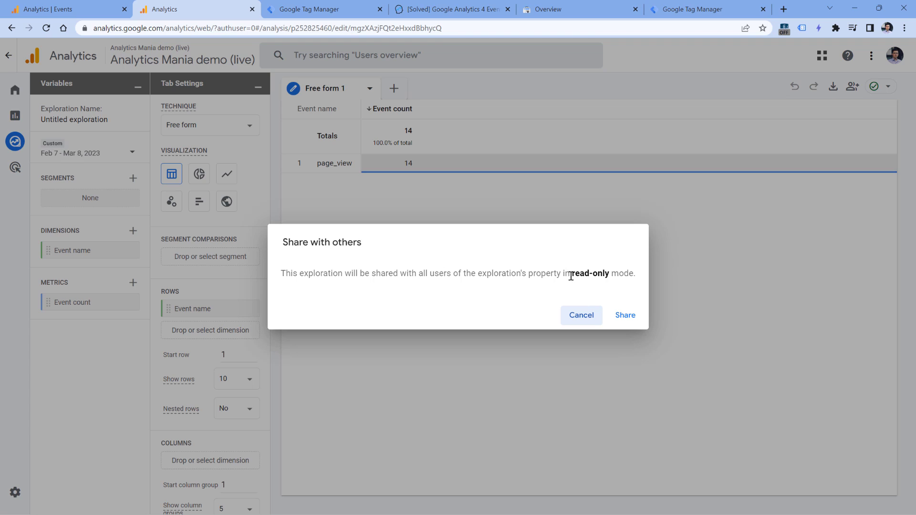
drag(573, 275, 608, 276)
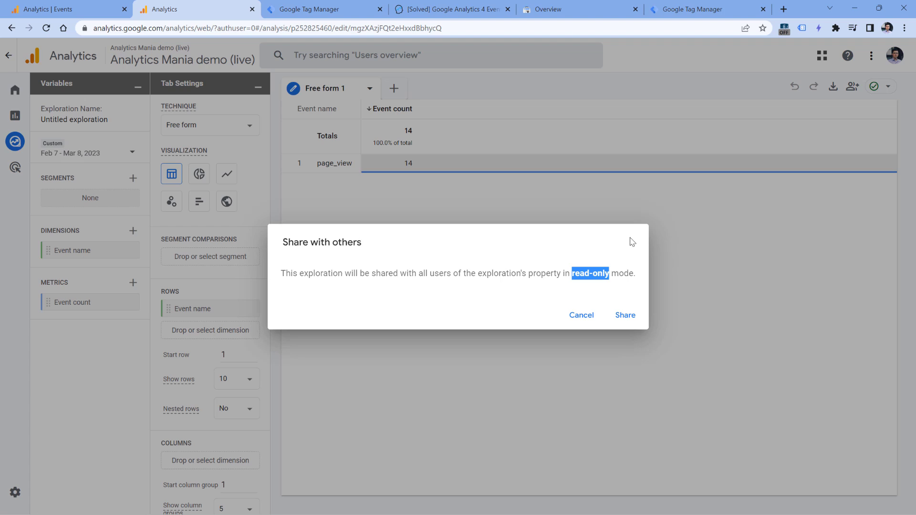
click(581, 315)
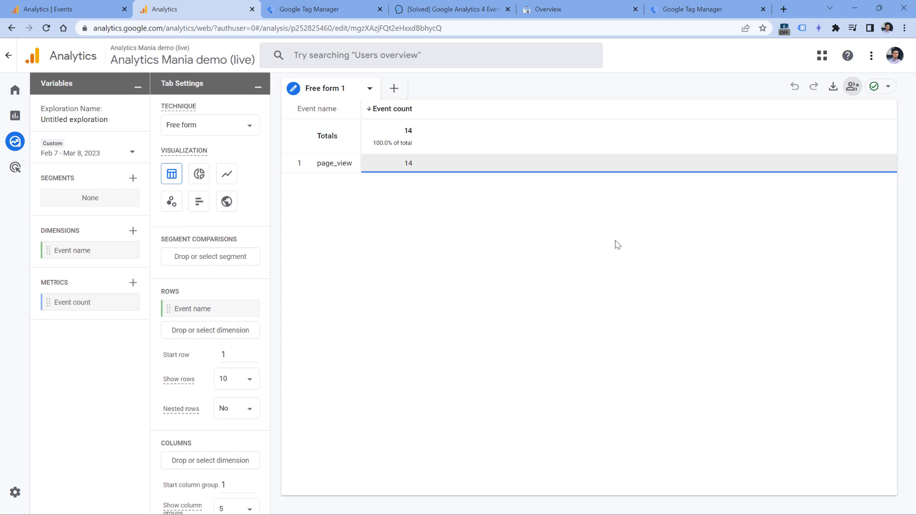
Apply the Last 30 days preset (Feb 8 – Mar 9, 2023) to the exploration.
click(110, 151)
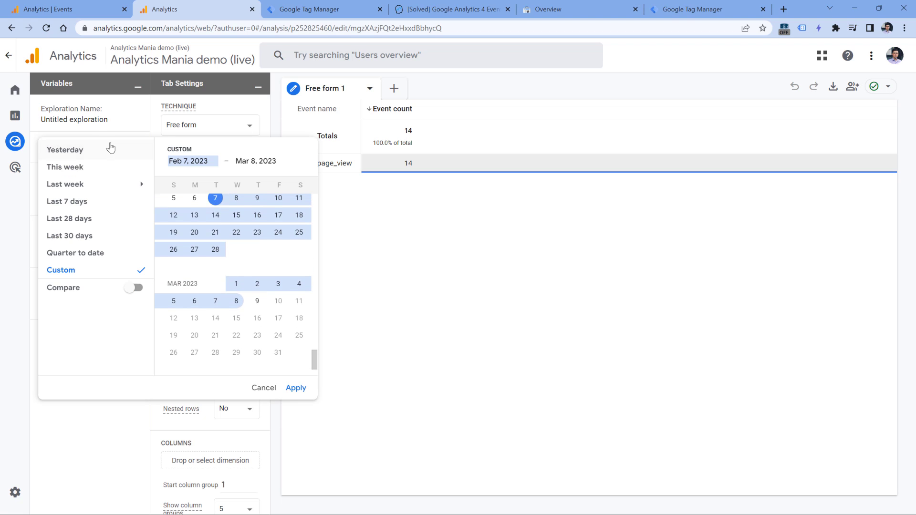
click(79, 237)
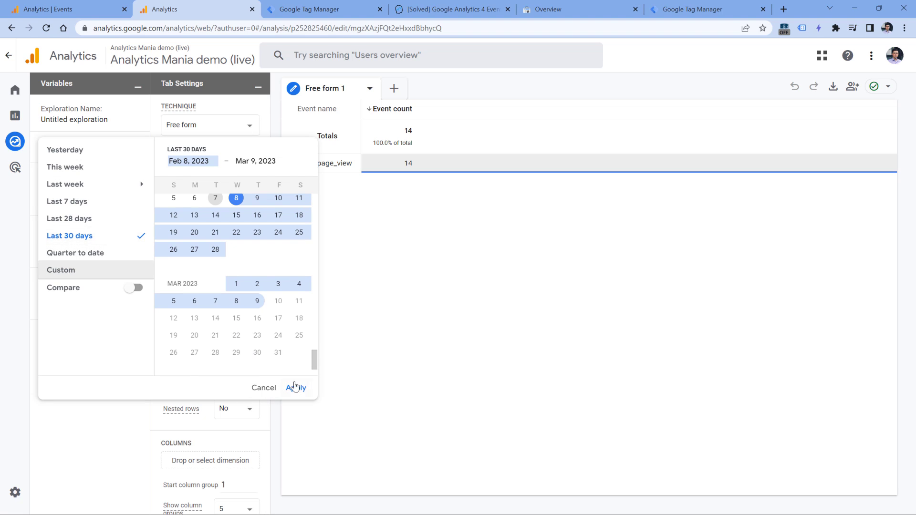
click(296, 387)
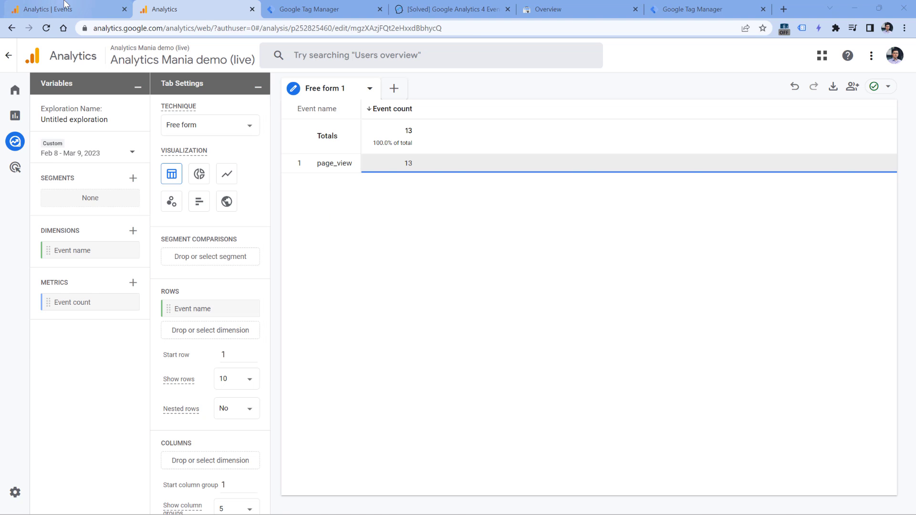
Open Funnel Example, dismiss its invalid date range warning, and switch back to the other tab.
click(47, 9)
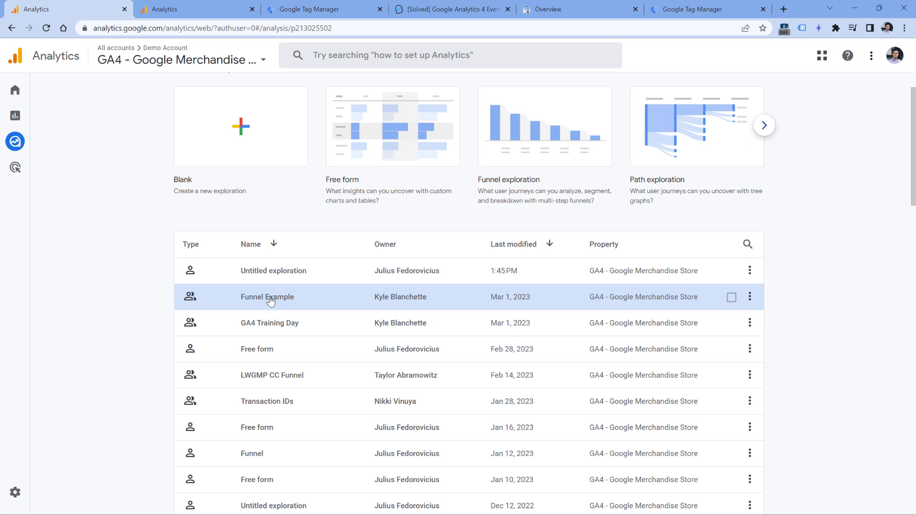
click(271, 301)
drag(258, 263, 392, 265)
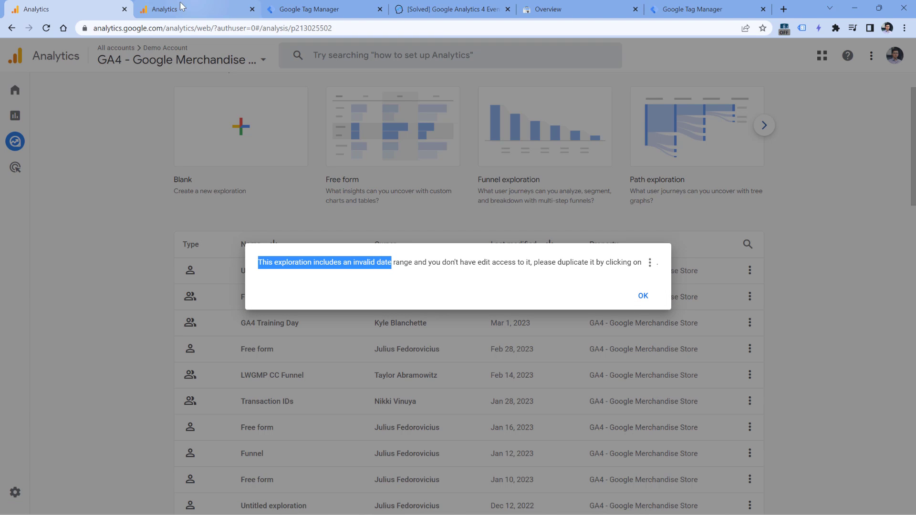
click(642, 295)
click(180, 5)
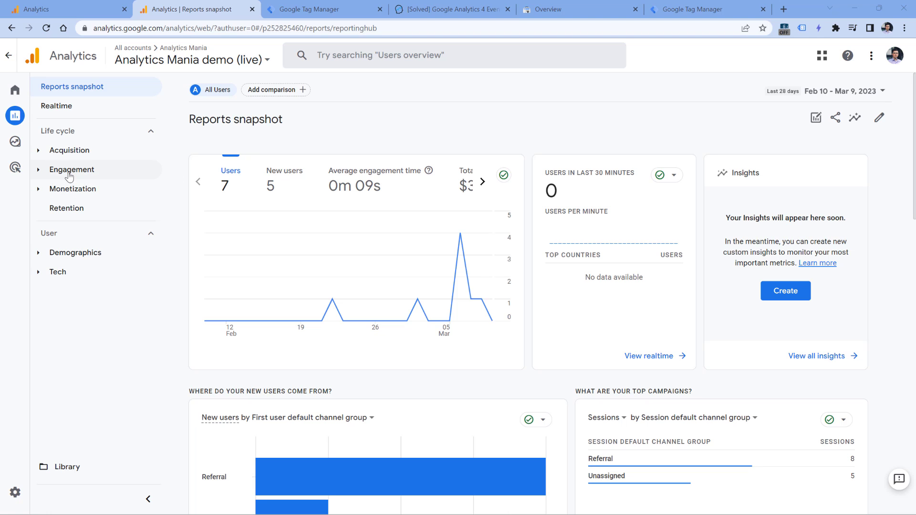
Expand and collapse Monetization, then open Events under Engagement in the left navigation.
click(45, 191)
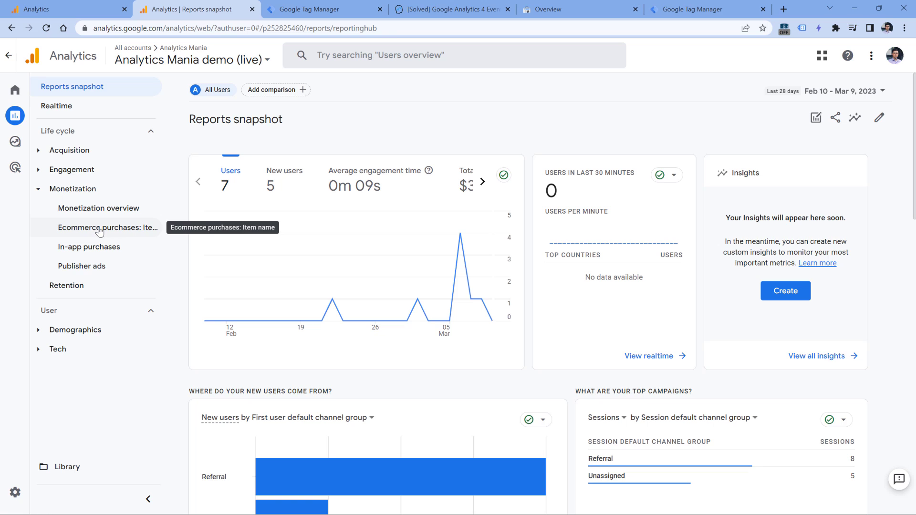
click(40, 189)
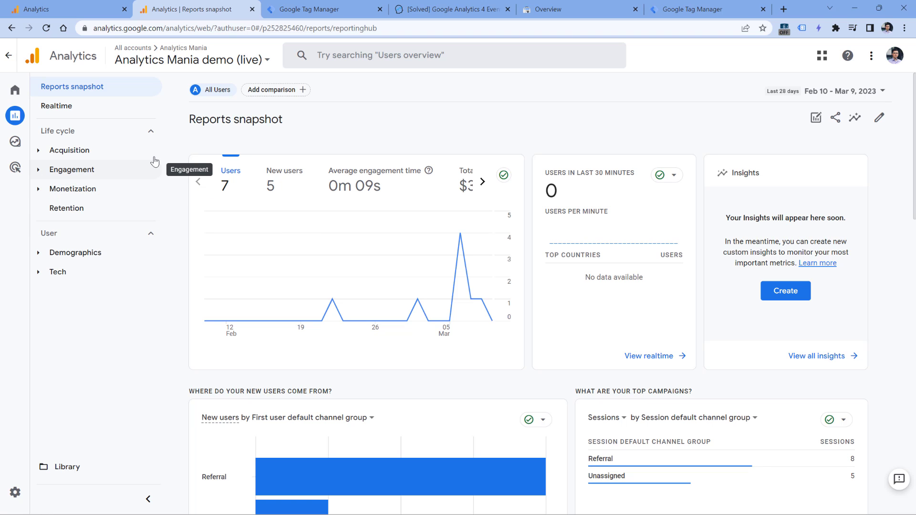
click(39, 172)
click(76, 208)
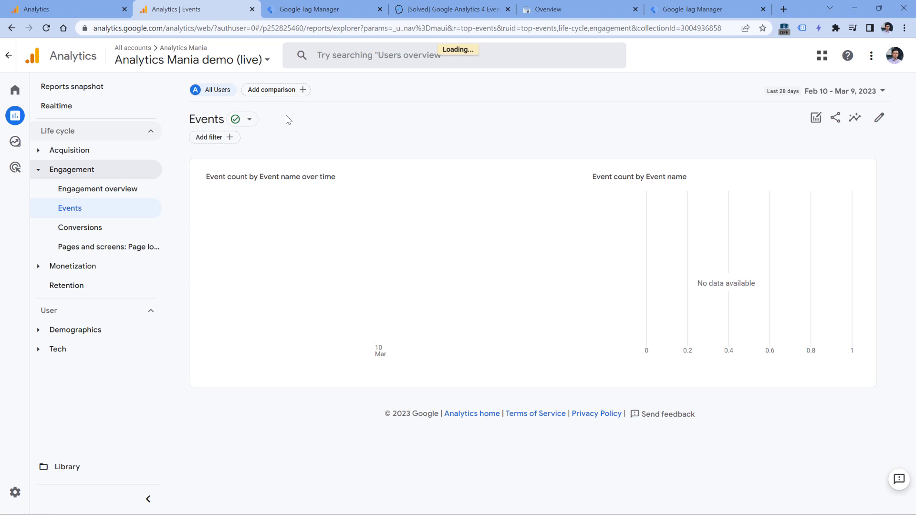
Search the Events report's event table for 'page_view'.
scroll(287, 124, down, 5)
click(289, 191)
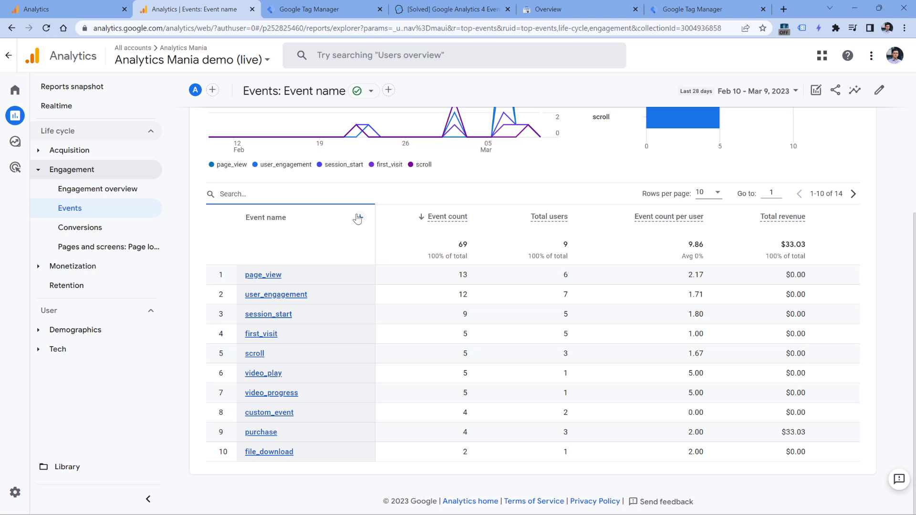
text(page_view)
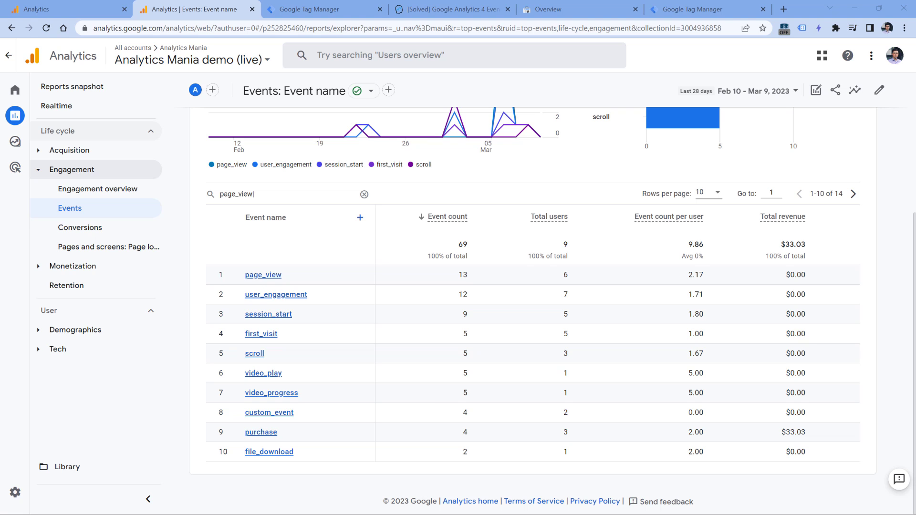
Go from Admin to Define internal traffic in the GTM Sandbox website stream's tag settings.
click(15, 493)
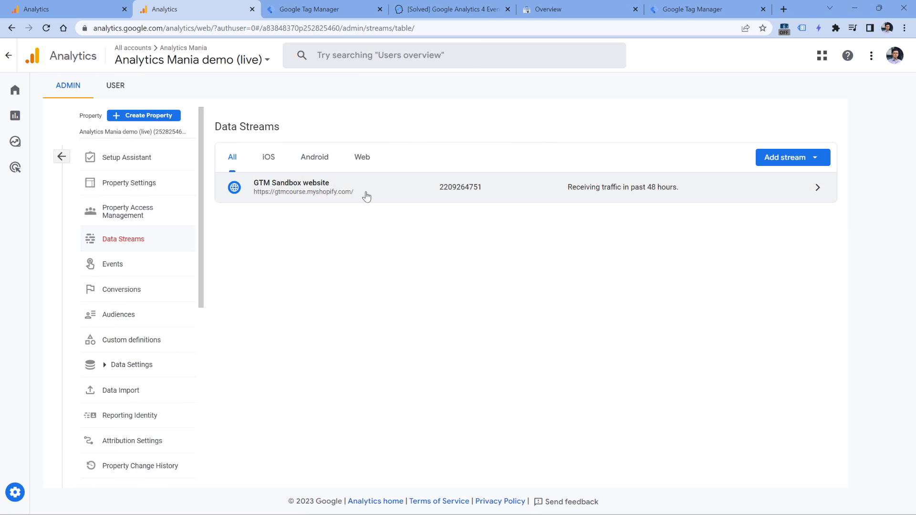
click(366, 196)
scroll(466, 259, down, 2)
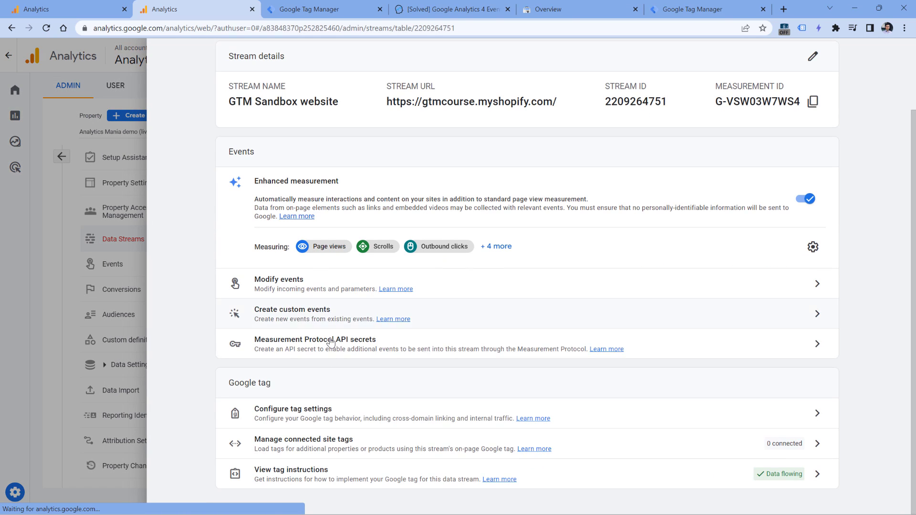
click(330, 413)
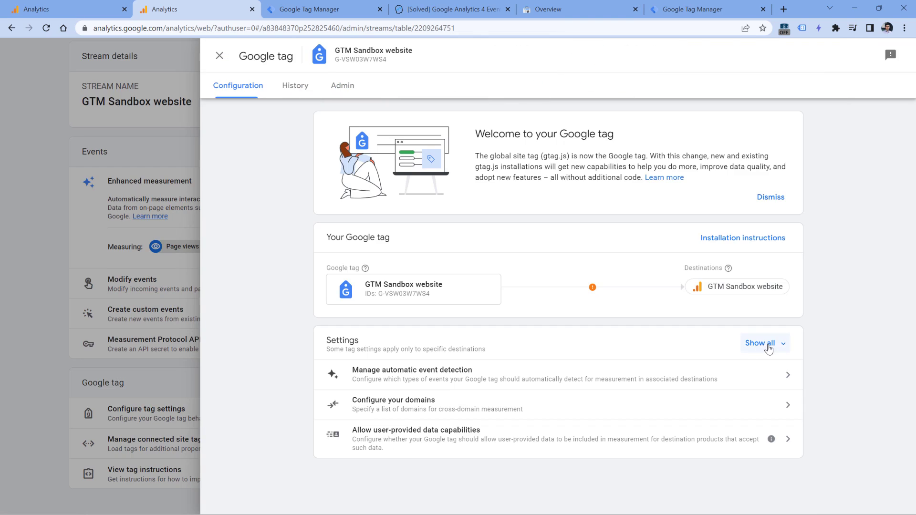
click(769, 347)
scroll(409, 407, down, 2)
click(401, 401)
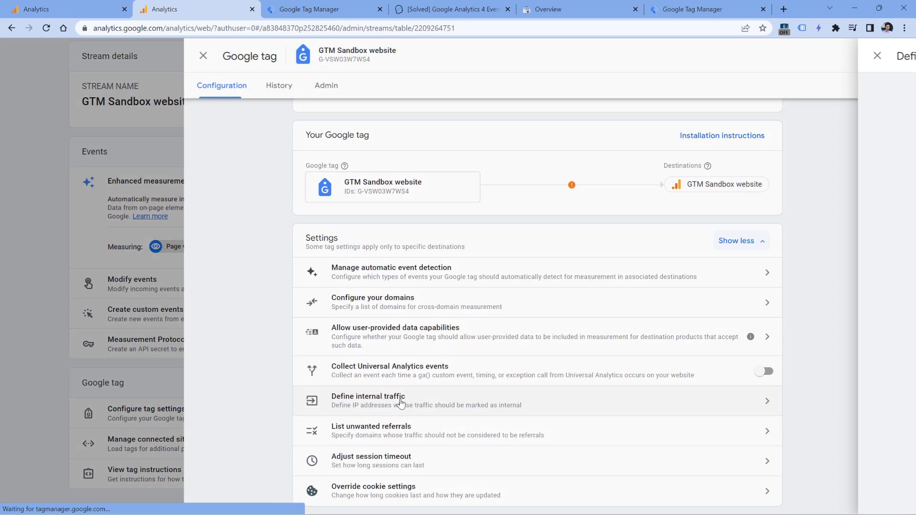
Open the Internal traffic rule, confirm its match type stays IP address equals, and close it.
click(413, 153)
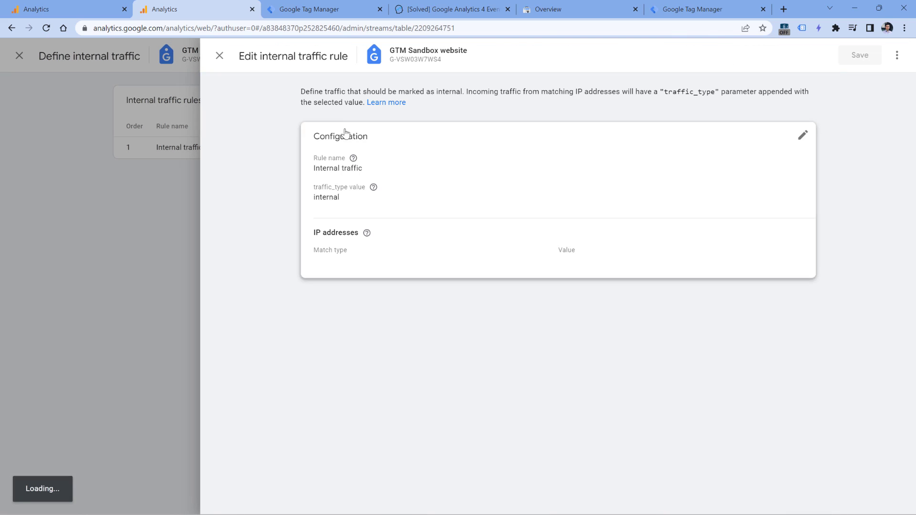
click(364, 266)
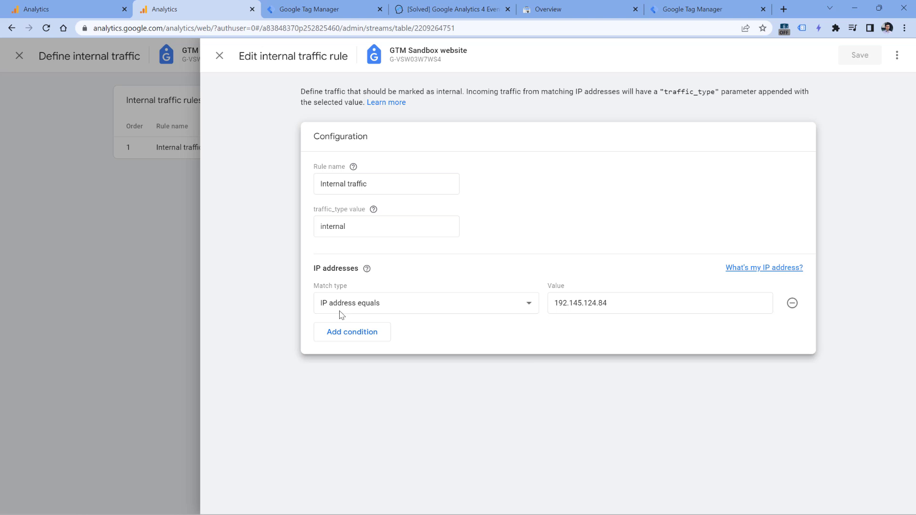
click(354, 308)
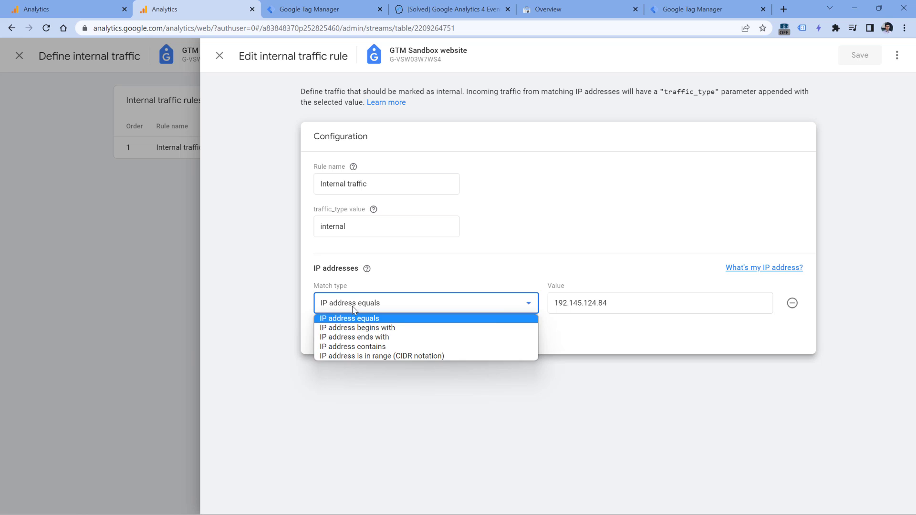
click(257, 209)
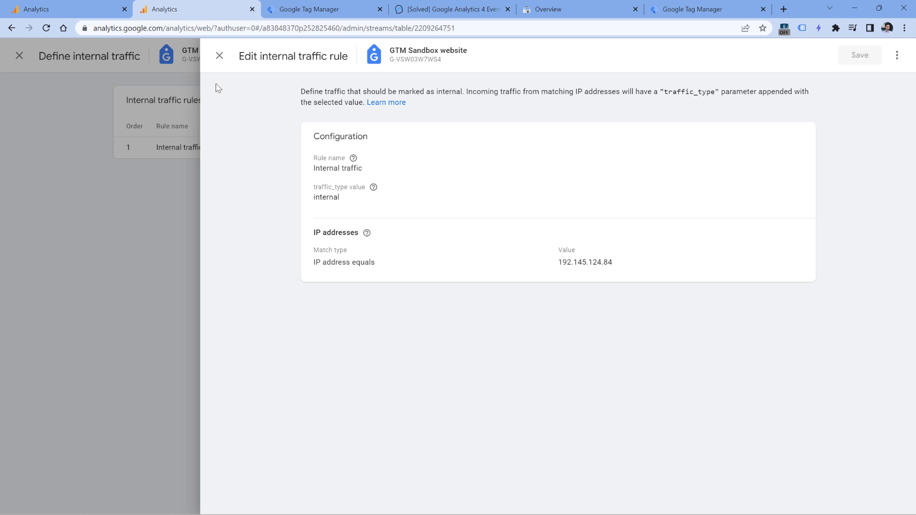
click(219, 56)
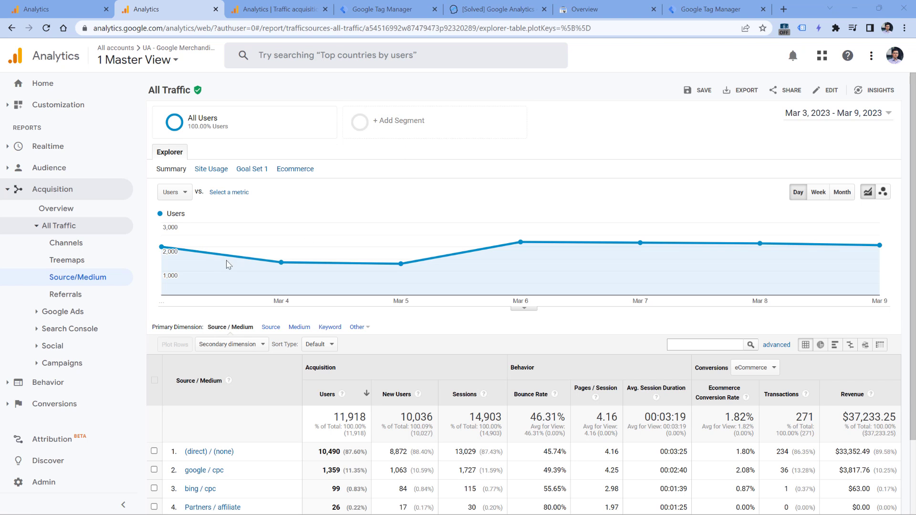
Chart Sessions instead of Users in the UA All Traffic report, totalling 14,903 sessions for Mar 3–9, 2023.
scroll(212, 382, down, 2)
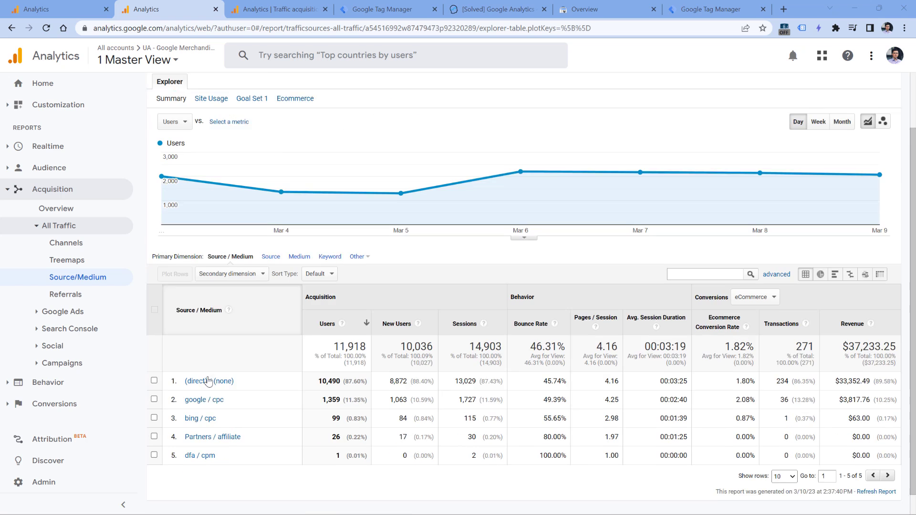
scroll(243, 392, up, 2)
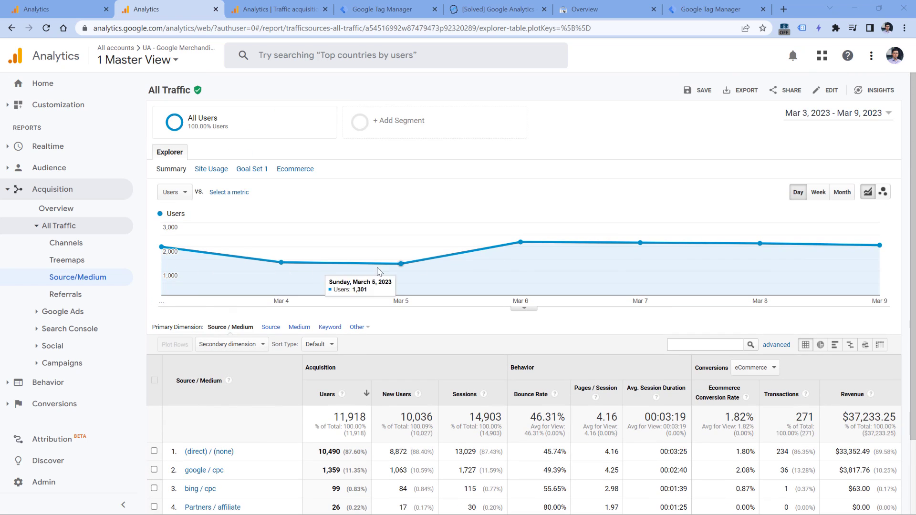
click(184, 193)
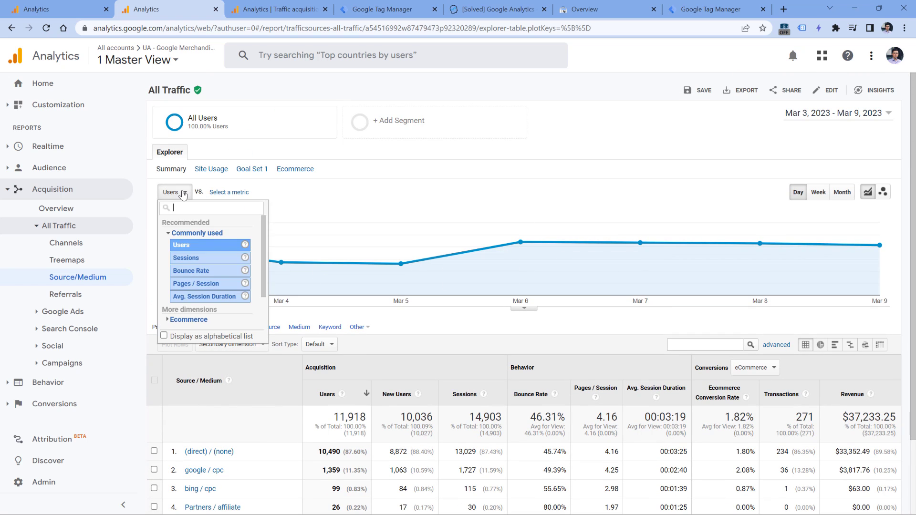
click(196, 255)
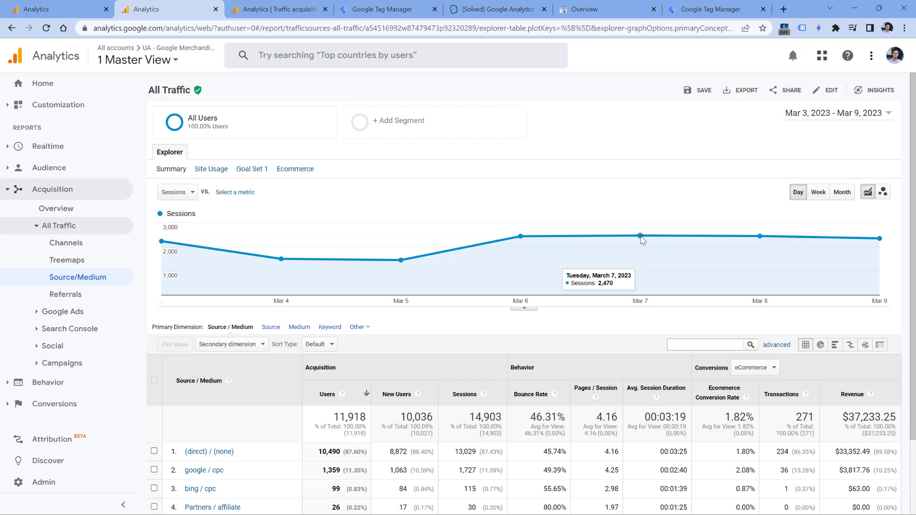
scroll(642, 240, down, 1)
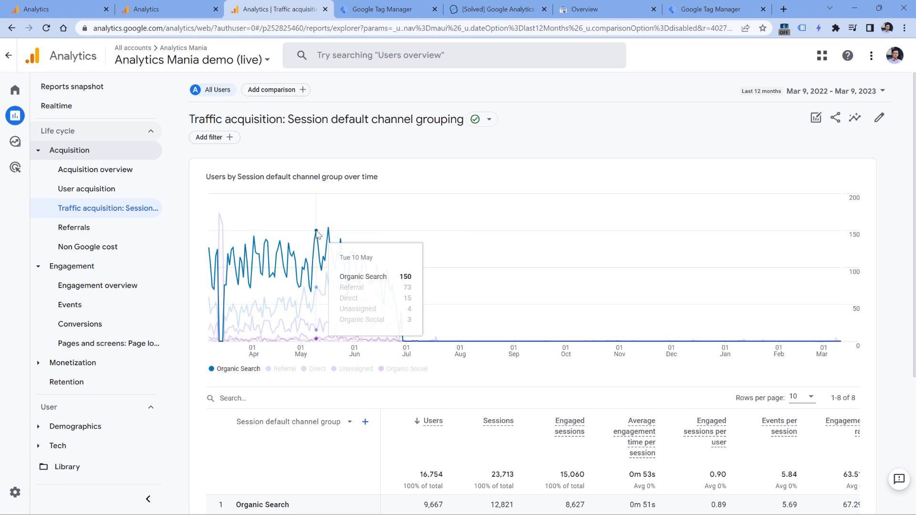
key(ctrl+Page_Up)
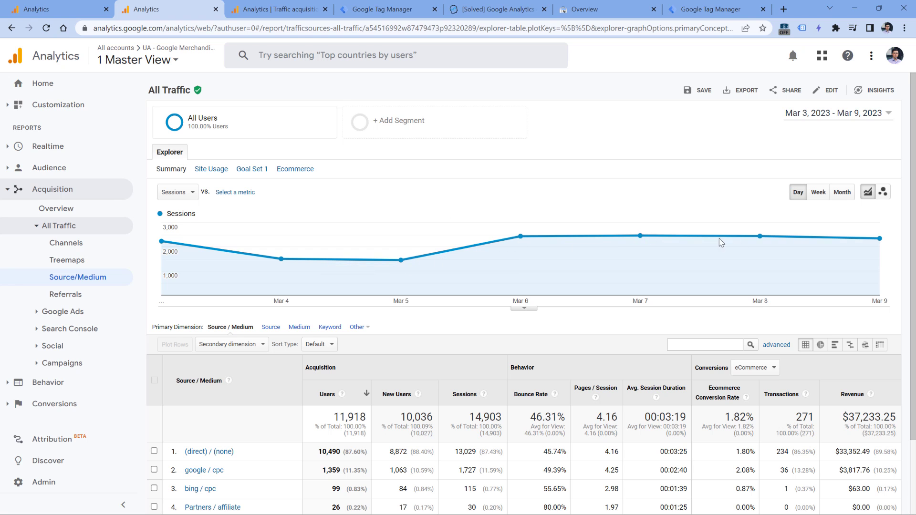
Bring up GA4's Traffic acquisition report by session default channel grouping: 16,754 users, 23,713 sessions.
click(62, 9)
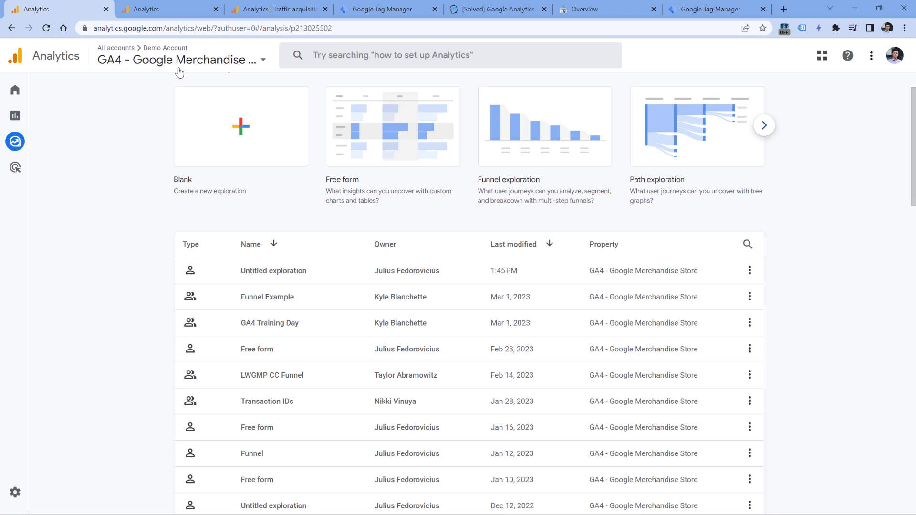
click(276, 10)
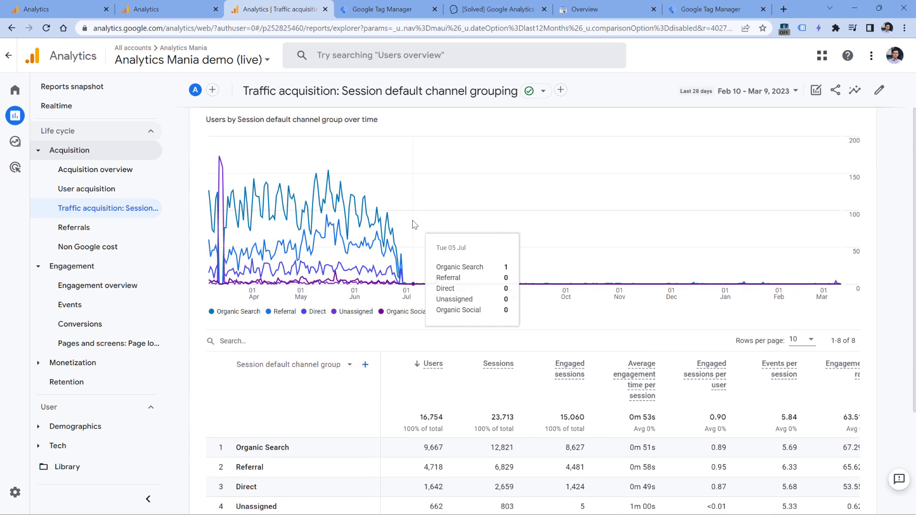
scroll(413, 225, down, 3)
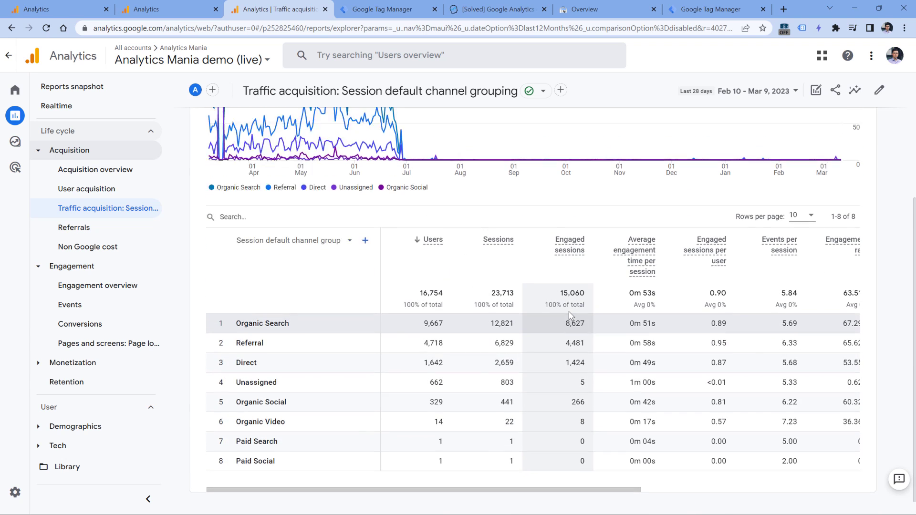
scroll(570, 315, up, 3)
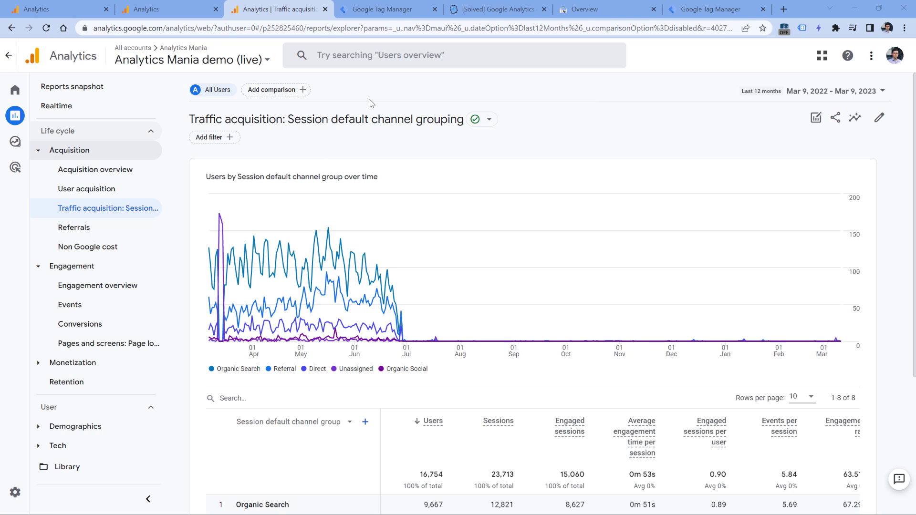
Show all Reporting Identity options, including Device-based, in Admin, then return to the Reports snapshot.
mouse_move(43, 495)
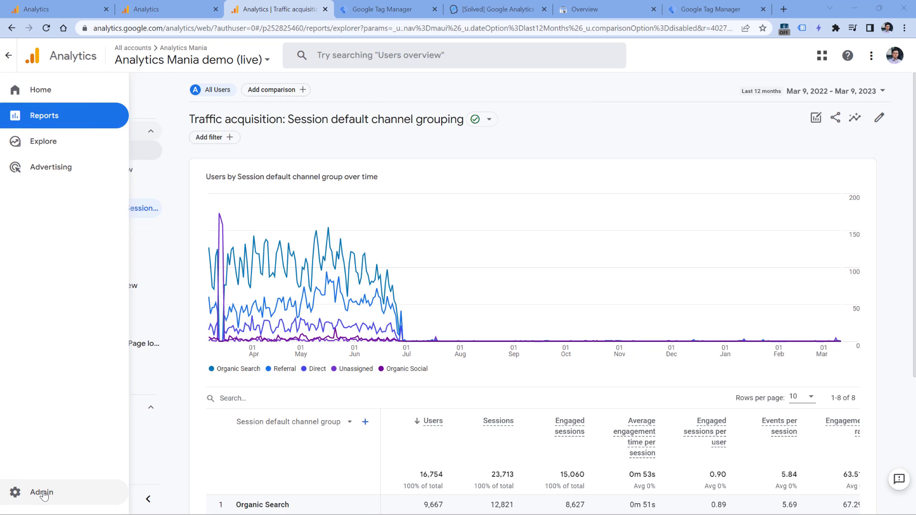
click(42, 493)
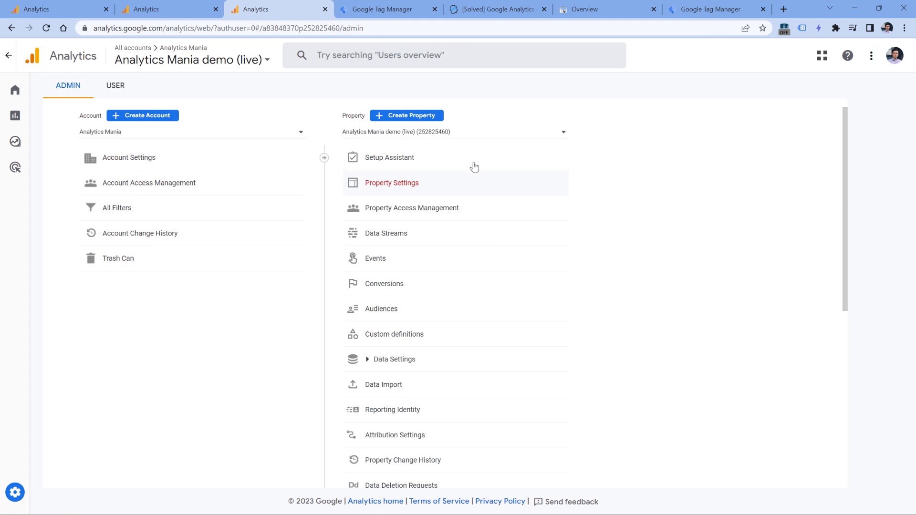
click(392, 412)
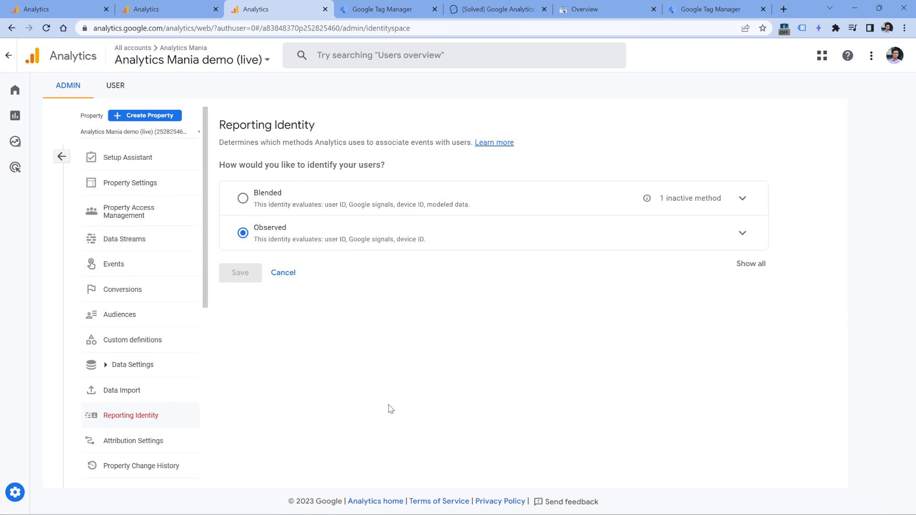
click(747, 275)
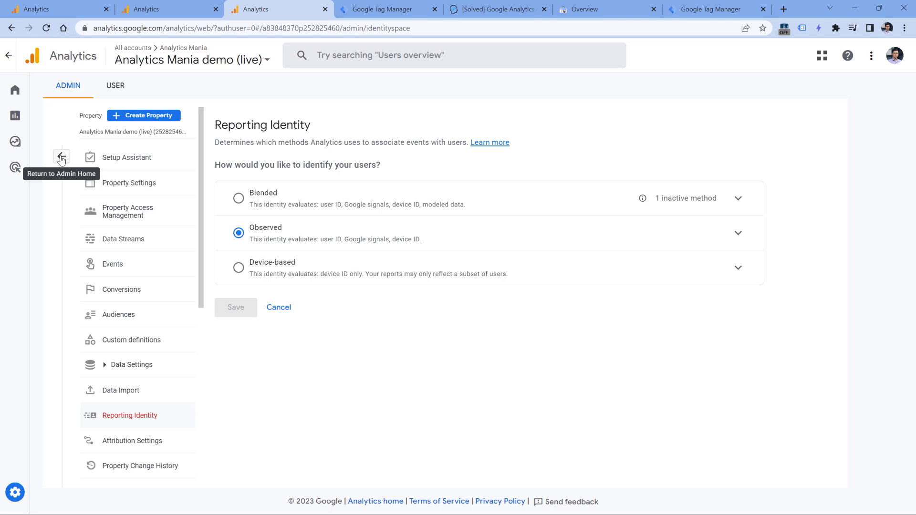
click(25, 117)
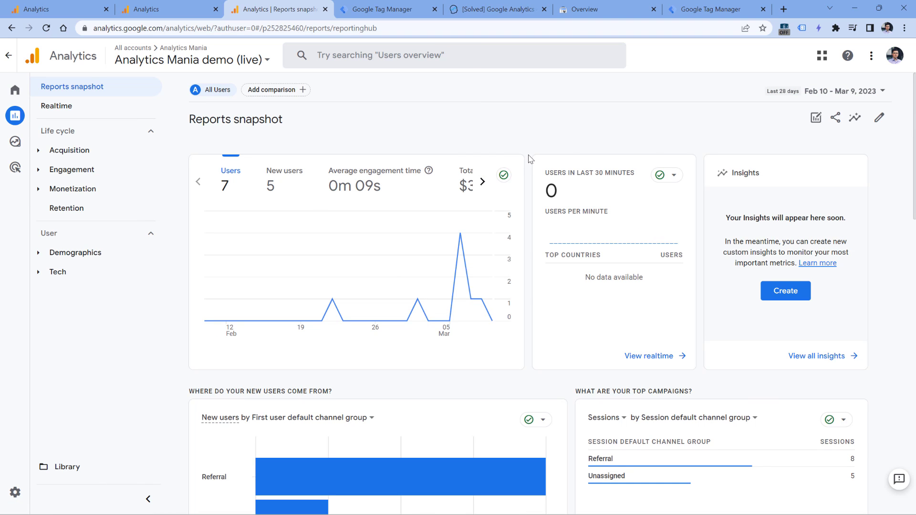
Open the Merchandise Store's Engagement > Events report, with 1,746,750 events led by view_promotion.
click(64, 9)
click(144, 10)
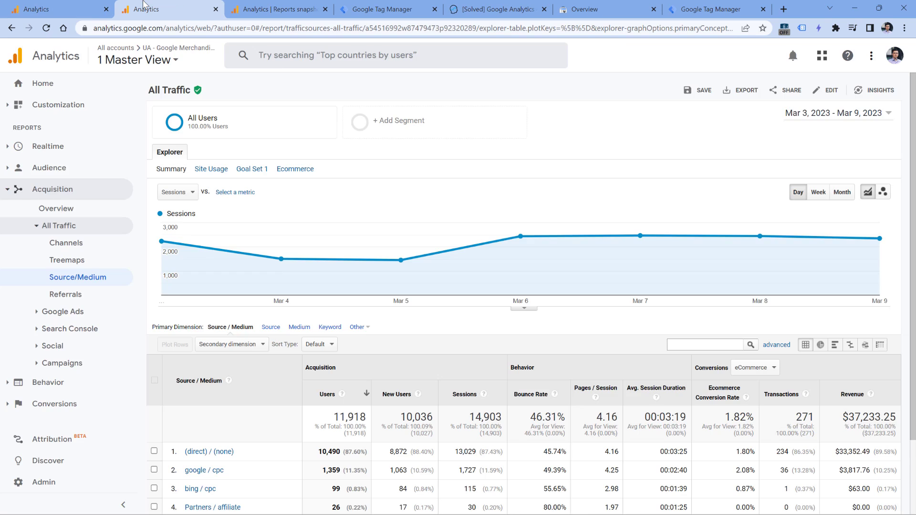
click(48, 9)
scroll(302, 139, up, 2)
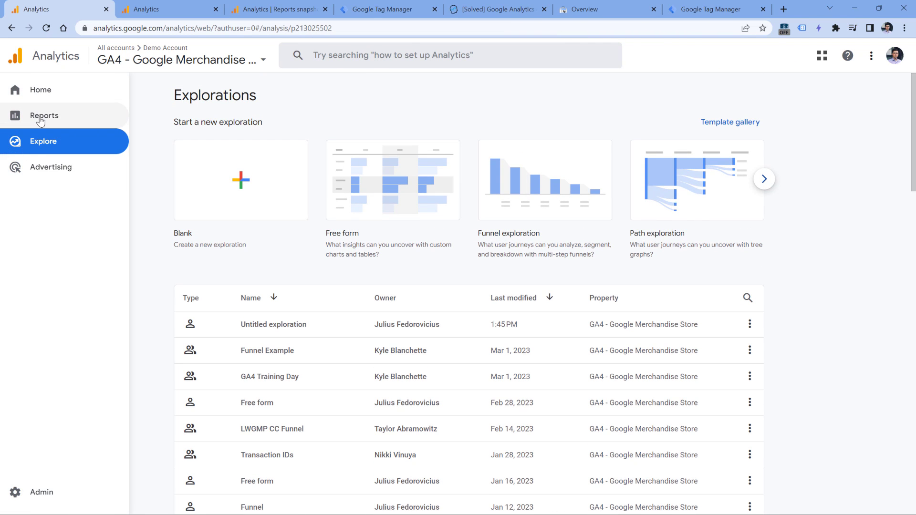
click(43, 116)
click(316, 118)
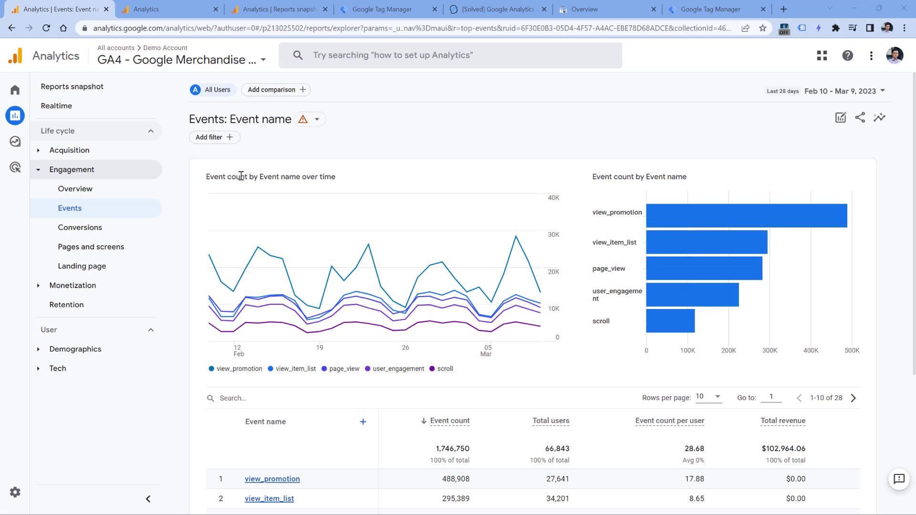
click(277, 92)
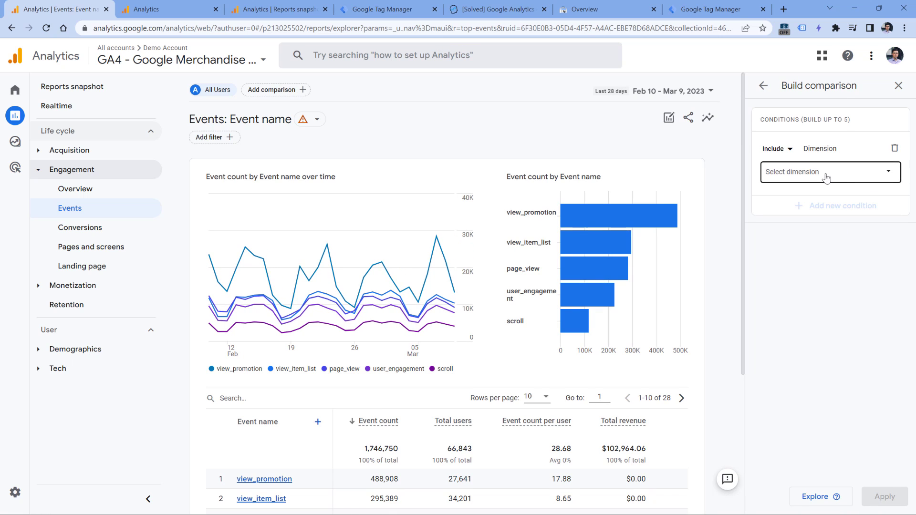
click(829, 177)
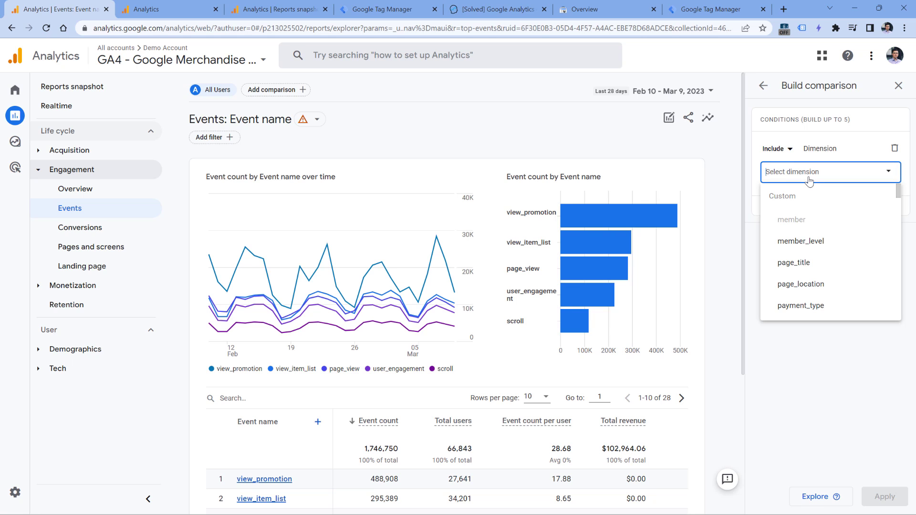
text(host)
click(806, 217)
click(815, 214)
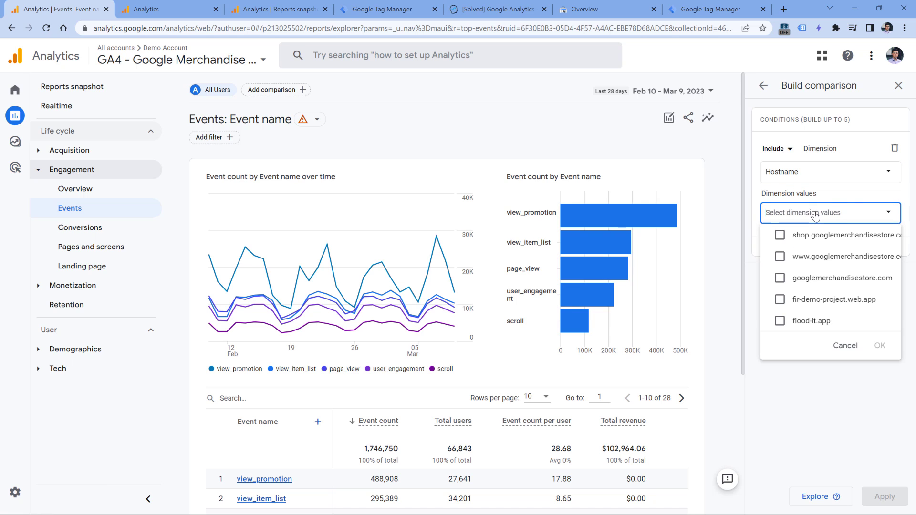
click(779, 299)
click(779, 299)
click(780, 258)
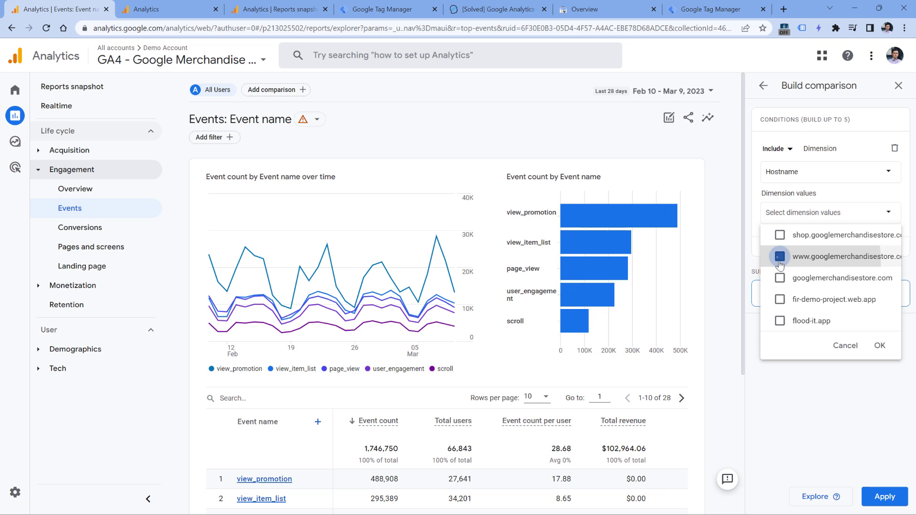
click(880, 345)
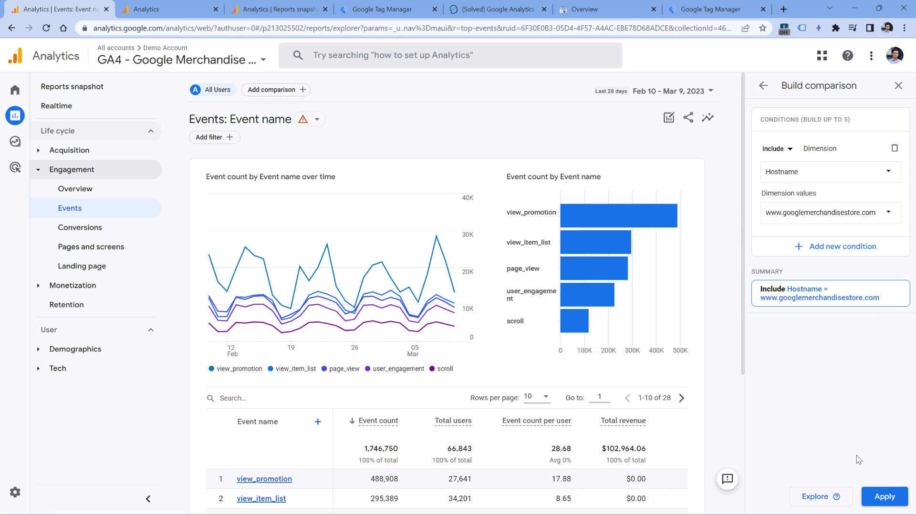
click(885, 497)
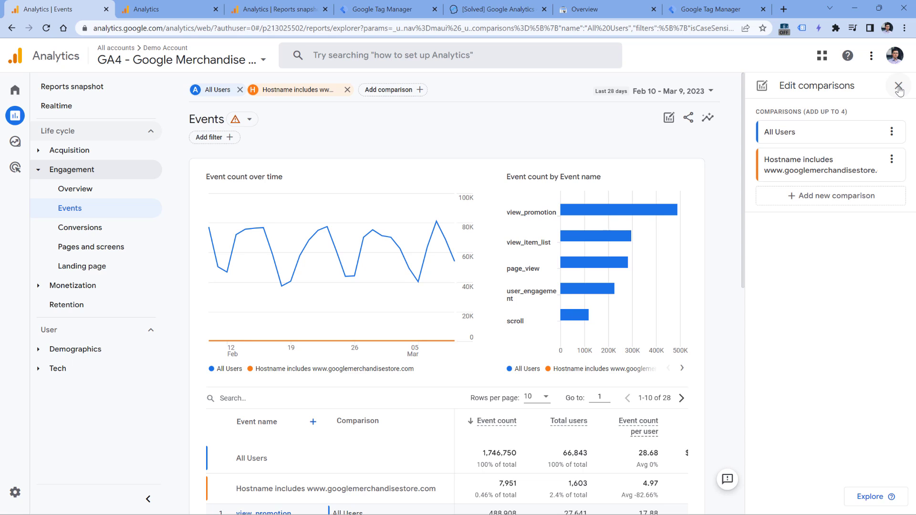
Close the comparisons panel, glance at the UA traffic report, and open the GA4 Explorations list.
click(899, 87)
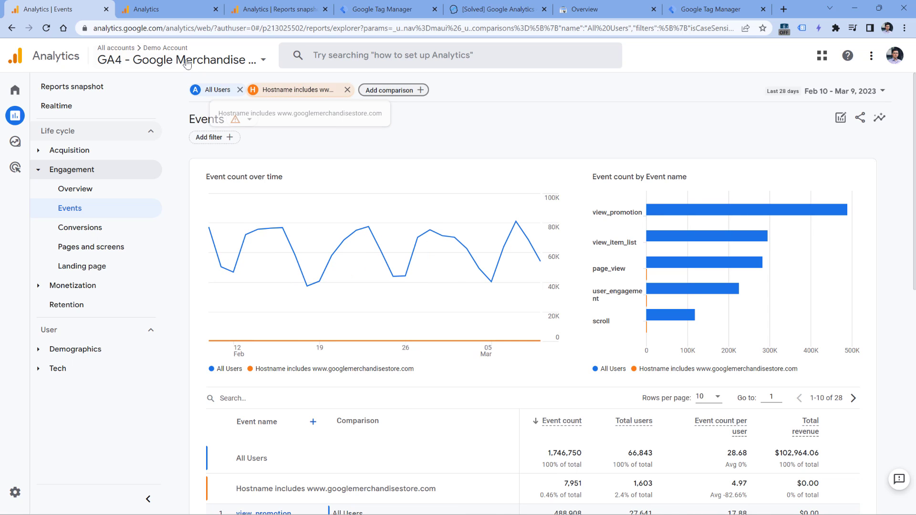
click(168, 9)
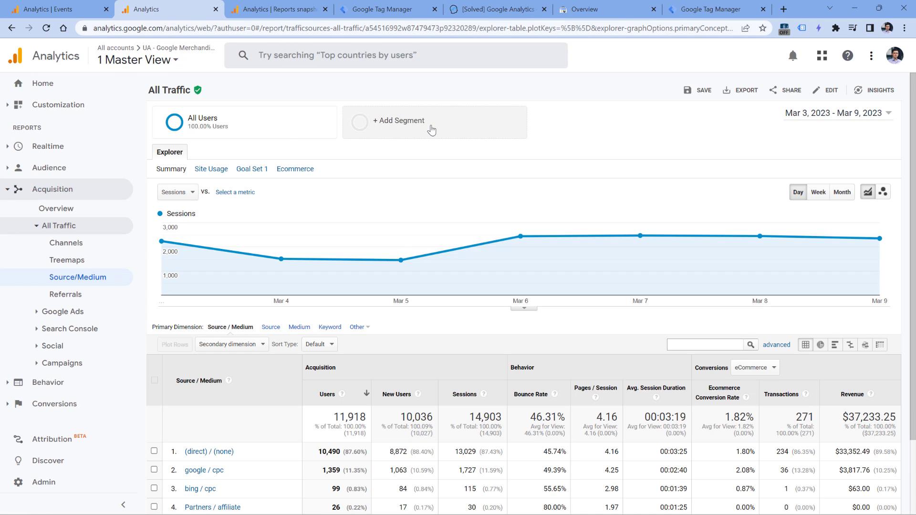
click(67, 12)
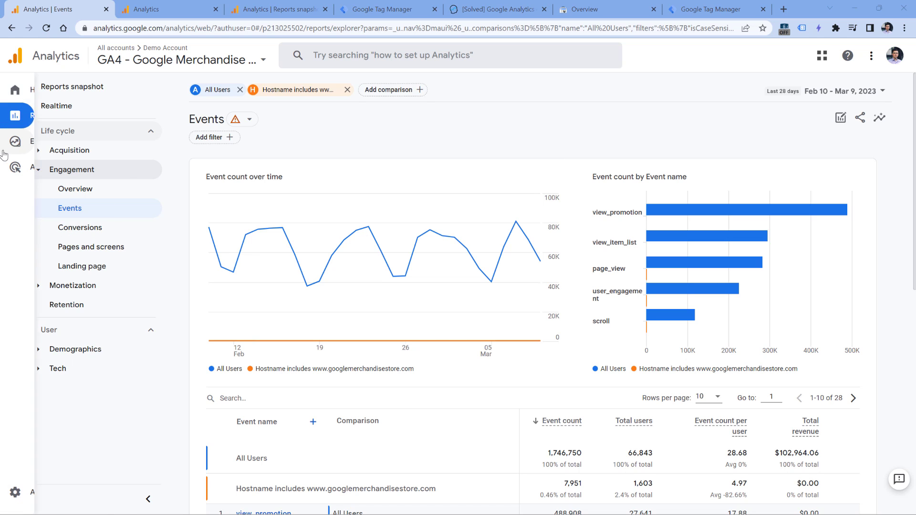
click(39, 143)
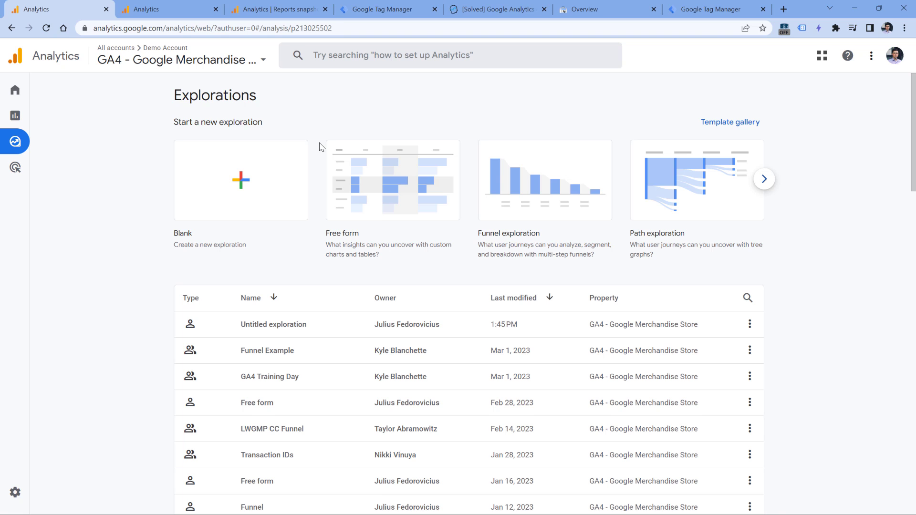
Open the Analytics Mania demo's Untitled free-form exploration showing page_view with 13 events.
key(ctrl+3)
click(279, 330)
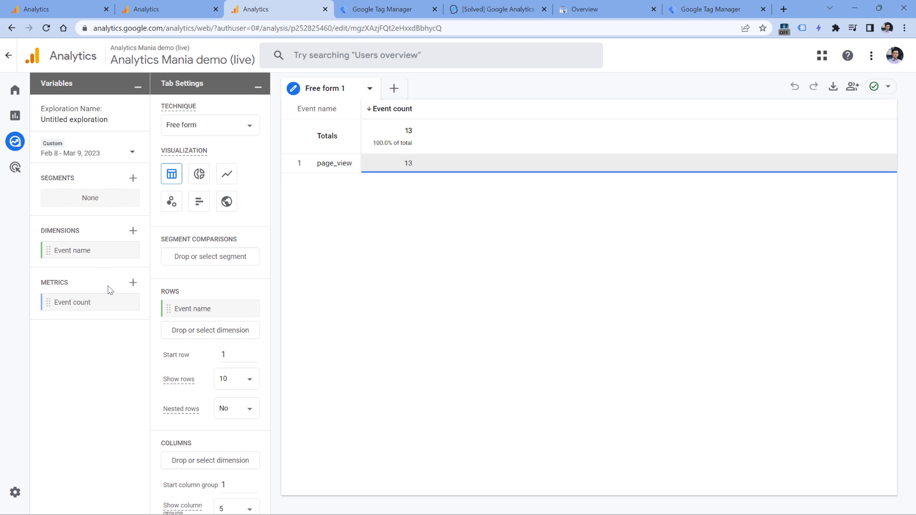
Import the Page location dimension into the exploration to split events across page URLs.
click(134, 231)
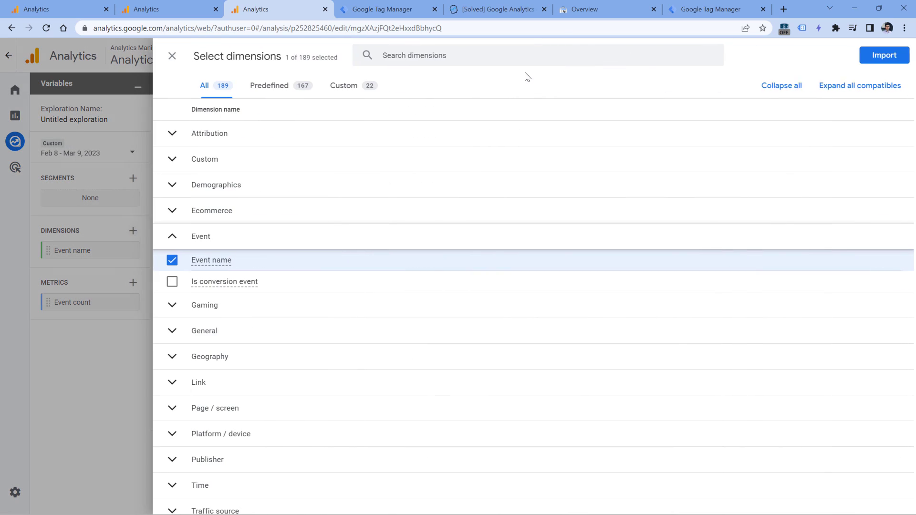
click(526, 62)
text(page loc)
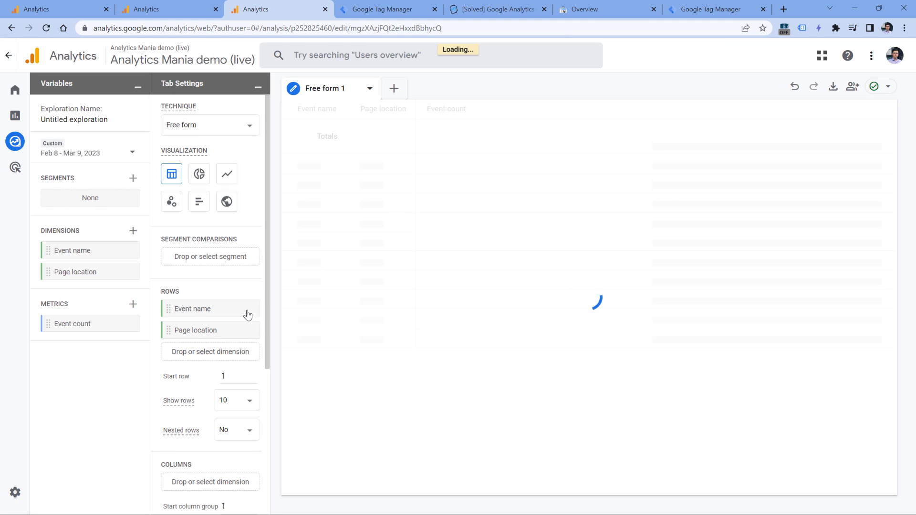
click(247, 310)
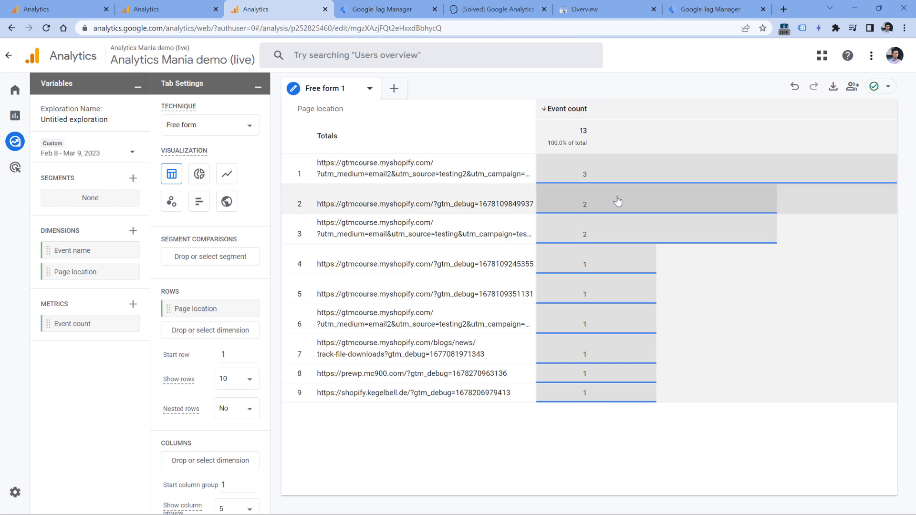